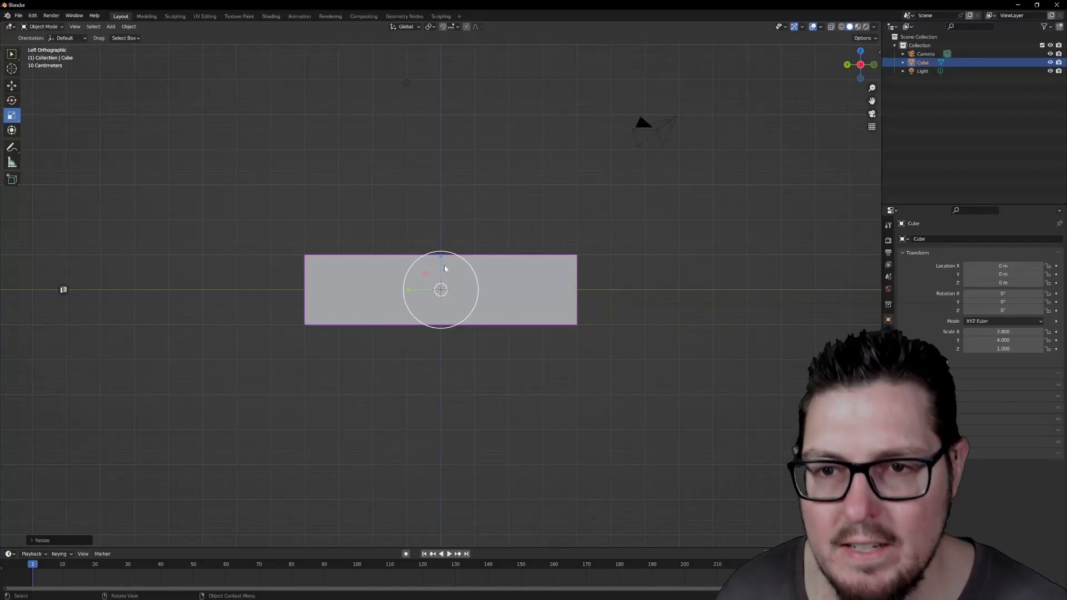
# Make the hut block taller, and shape the new cube into a plank 0.3 scale wide in X at the block's front edge.
pyautogui.moveTo(440, 259); pyautogui.dragTo(440, 238)
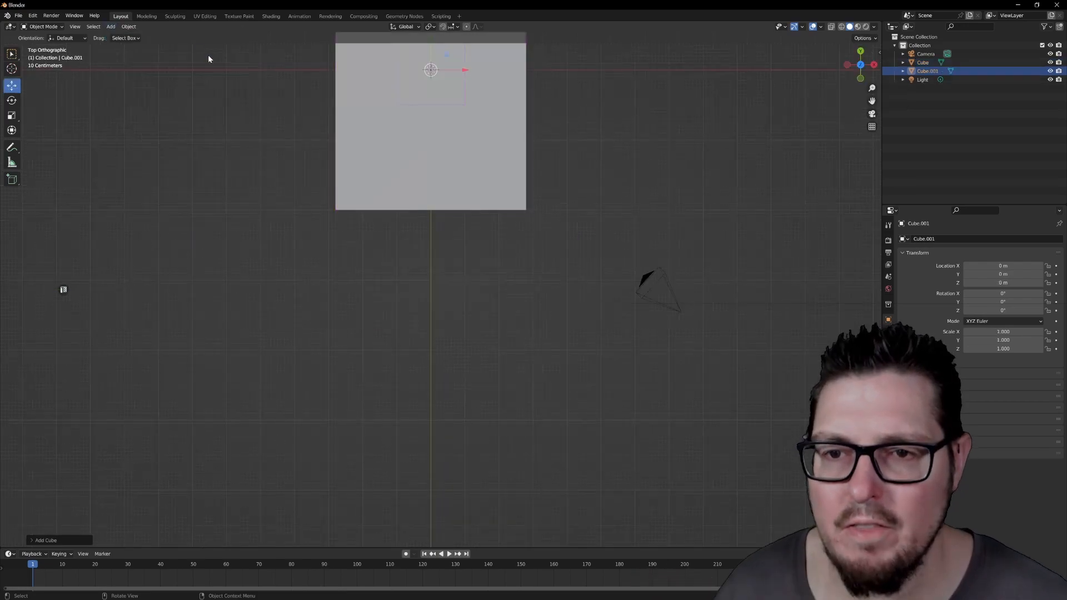
pyautogui.press('g')
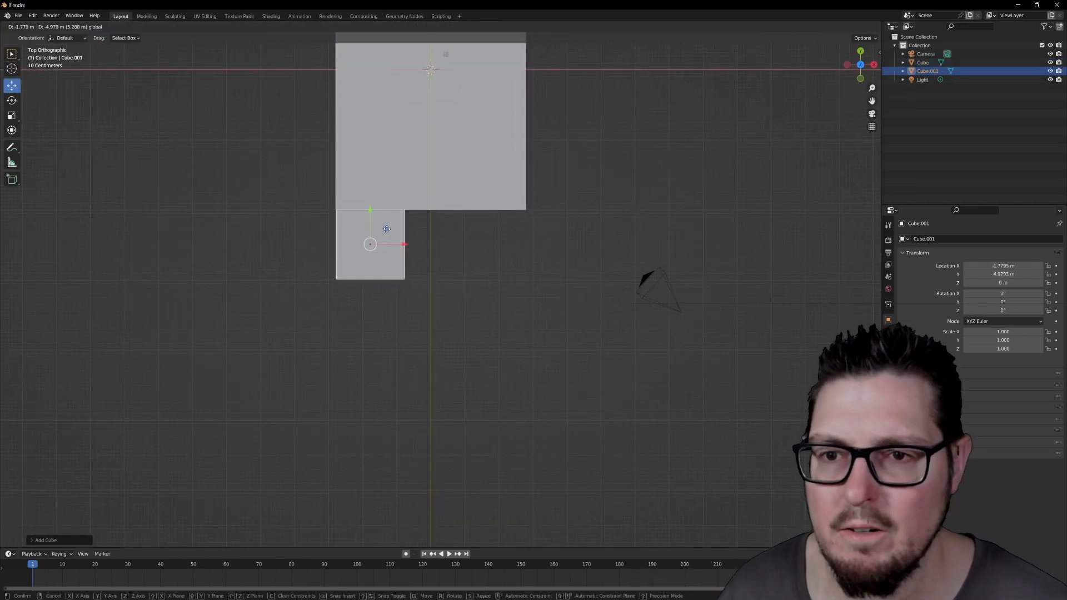
pyautogui.click(386, 229)
pyautogui.moveTo(404, 245); pyautogui.dragTo(379, 245)
pyautogui.click(12, 86)
pyautogui.moveTo(346, 211); pyautogui.dragTo(346, 213)
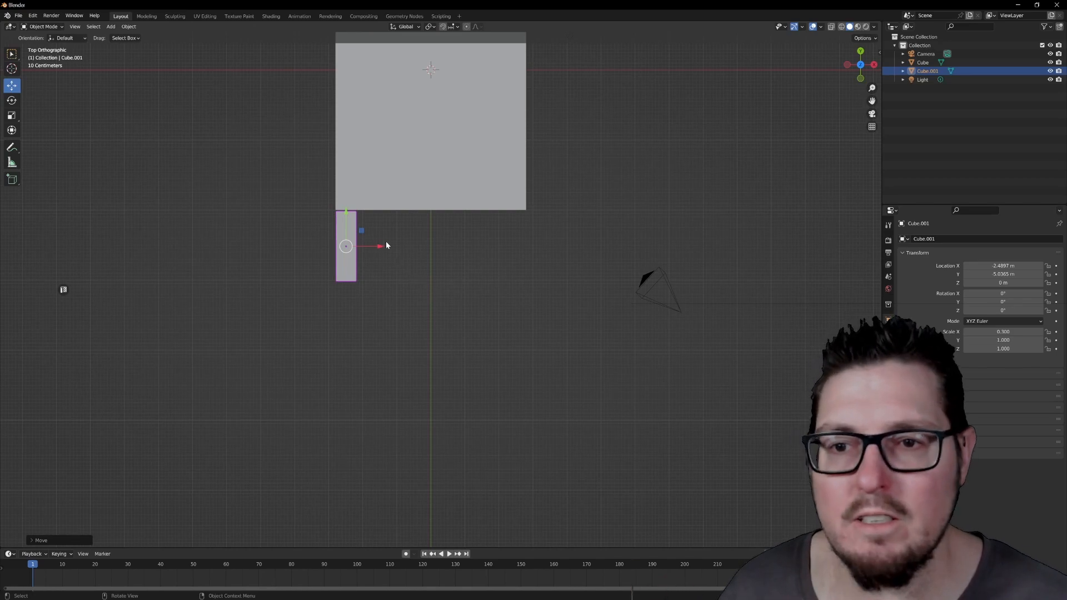
# Duplicate the plank repeatedly to lay a row of seven slightly offset planks along the hut block's front edge.
pyautogui.hotkey('shift', 'd')
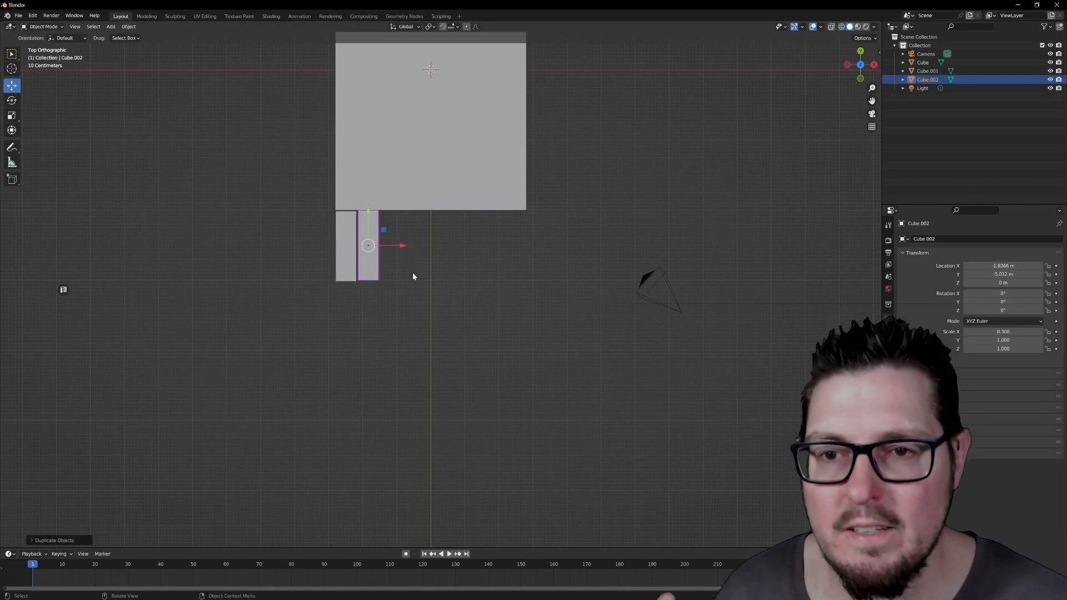
pyautogui.hotkey('shift', 'd')
pyautogui.click(448, 256)
pyautogui.hotkey('shift', 'd')
pyautogui.click(470, 254)
pyautogui.hotkey('shift', 'd')
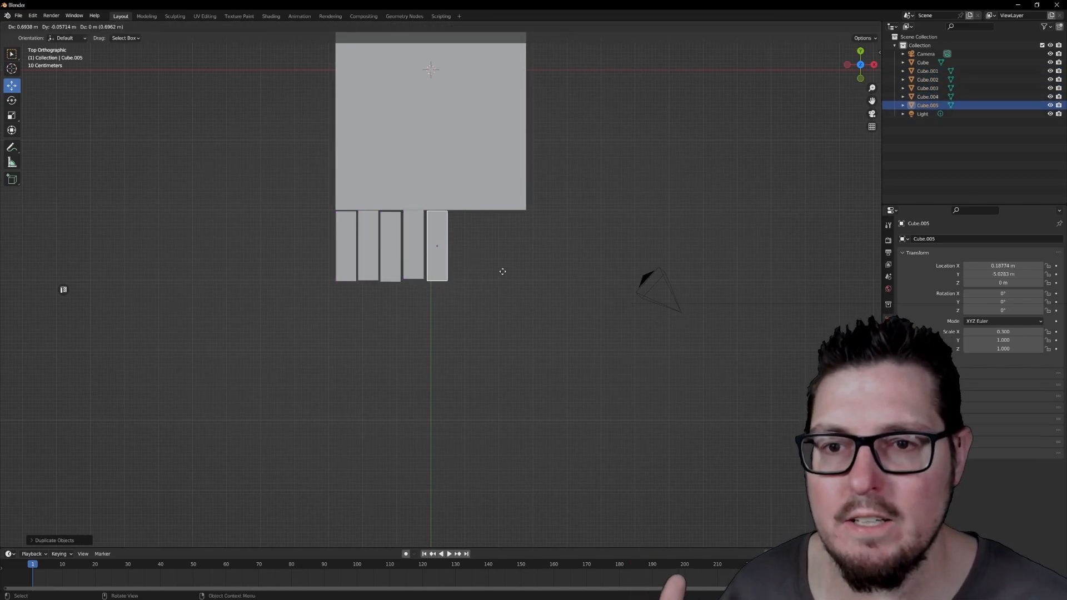
pyautogui.click(493, 255)
pyautogui.hotkey('shift', 'd')
pyautogui.click(516, 261)
pyautogui.hotkey('shift', 'd')
pyautogui.click(565, 245)
# Duplicate planks outward from the end of the row to extend the deck into an L shape.
pyautogui.hotkey('shift', 'd')
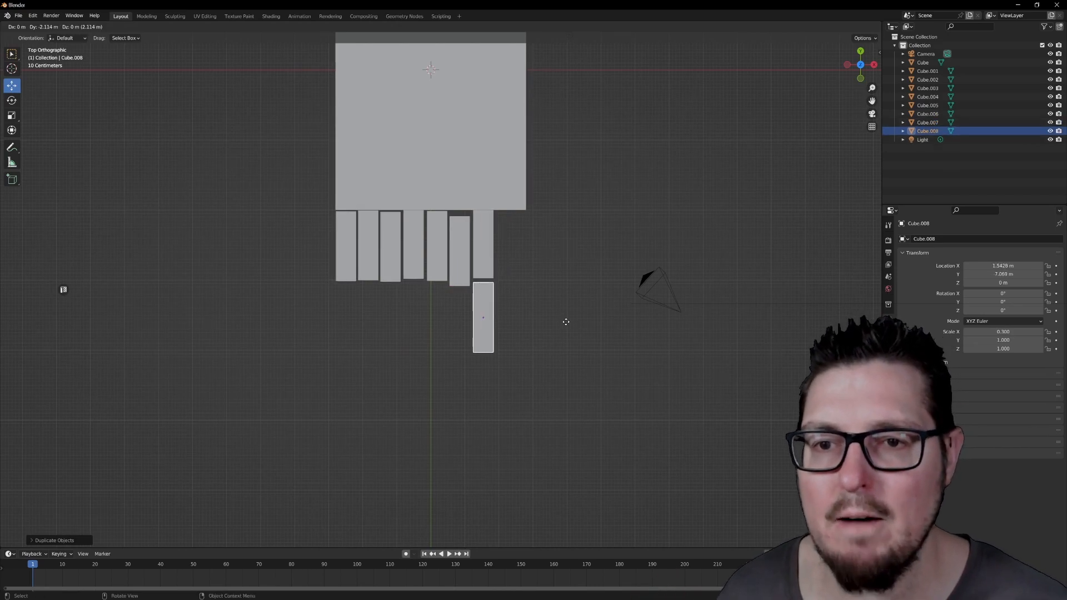
pyautogui.click(566, 322)
pyautogui.hotkey('shift', 'd')
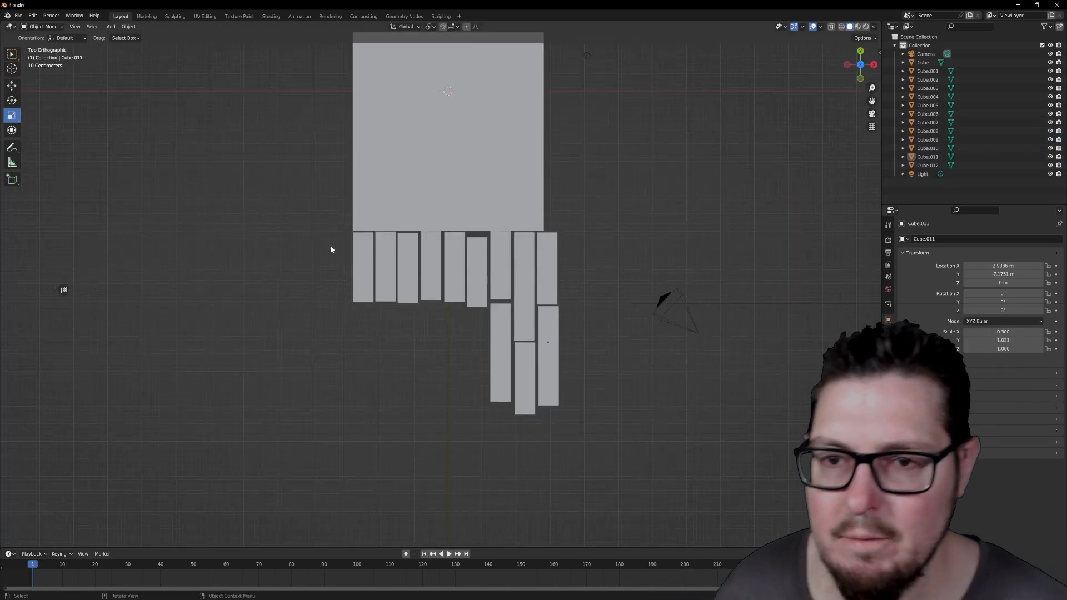
# Select all the planks and flatten them along Z to a scale of about 0.085.
pyautogui.moveTo(331, 250); pyautogui.dragTo(659, 389)
pyautogui.click(873, 64)
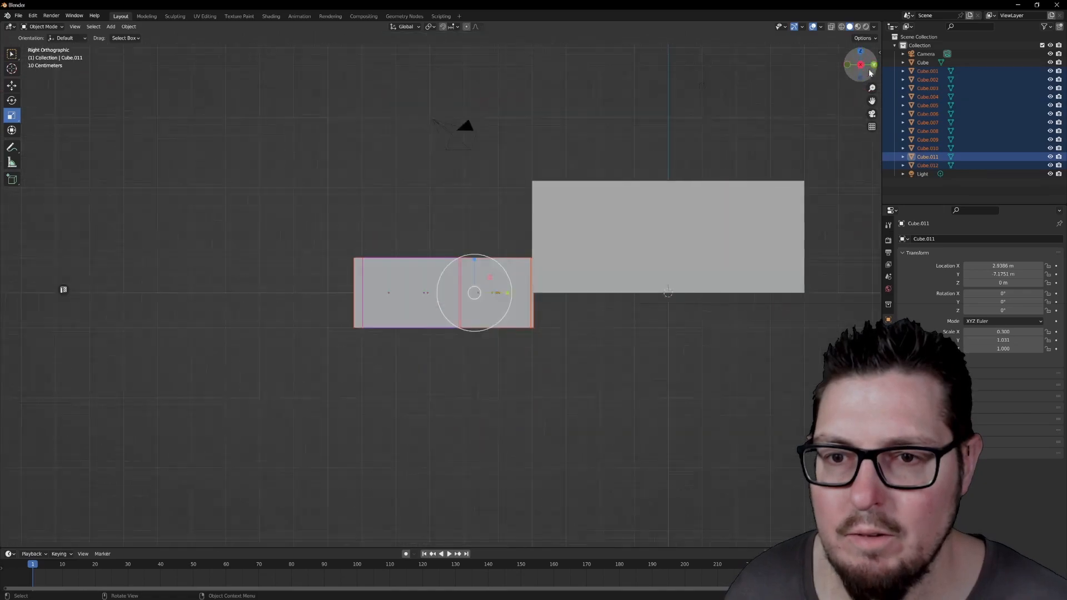
pyautogui.moveTo(476, 261); pyautogui.dragTo(476, 285)
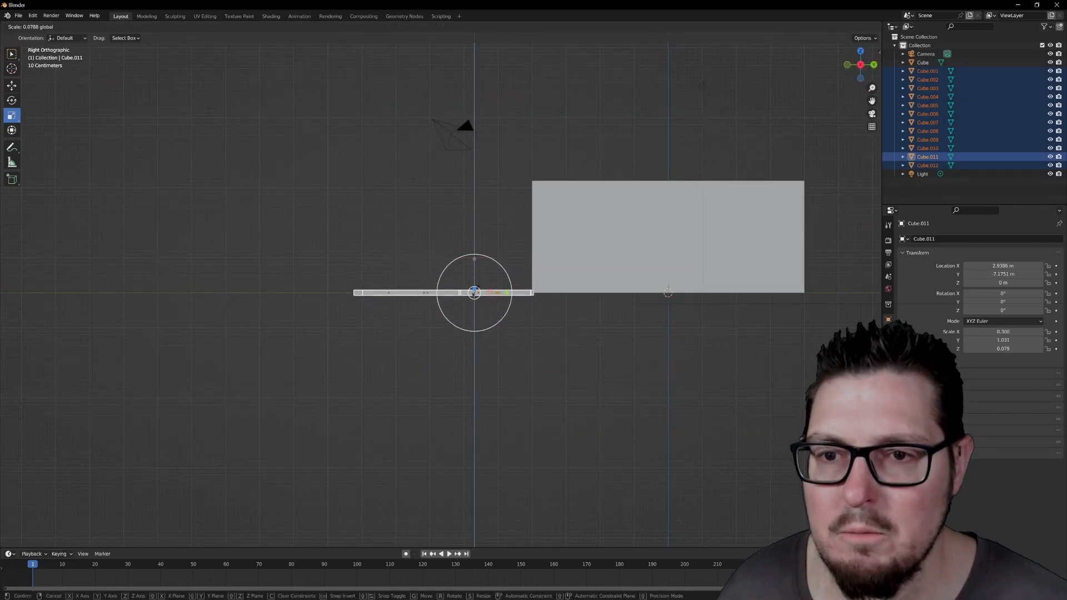
pyautogui.moveTo(476, 291); pyautogui.dragTo(476, 291)
# Add a Bezier curve and form it into a closed jagged outline around the outer ends of the planks.
pyautogui.click(861, 52)
pyautogui.scroll(3, 603, 258)
pyautogui.moveTo(603, 260); pyautogui.dragTo(610, 233, button='middle')
pyautogui.scroll(-2, 610, 236)
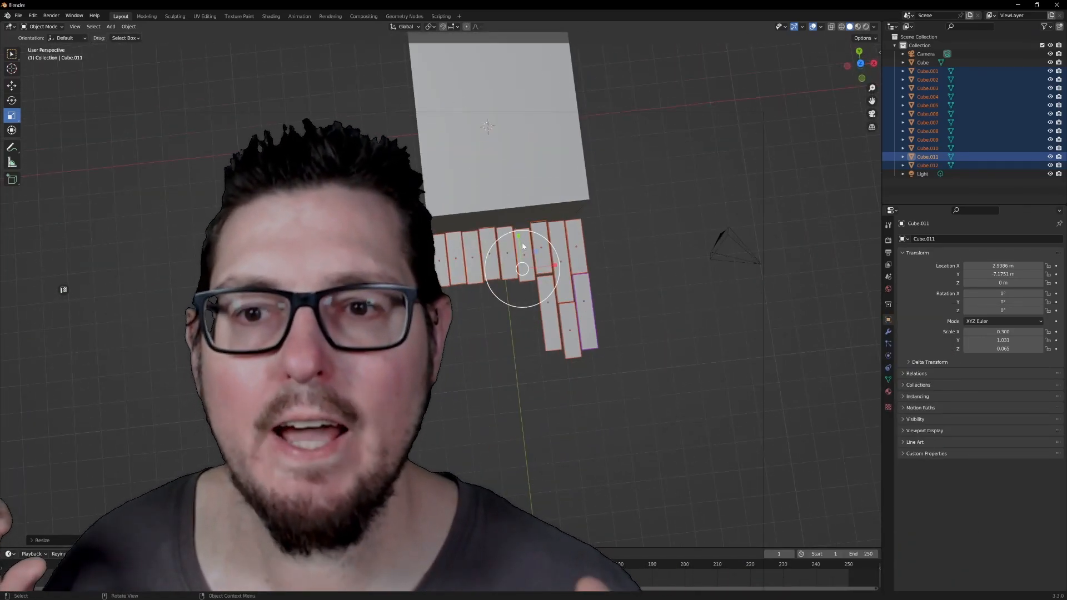
pyautogui.press('Tab')
pyautogui.press('KP_7')
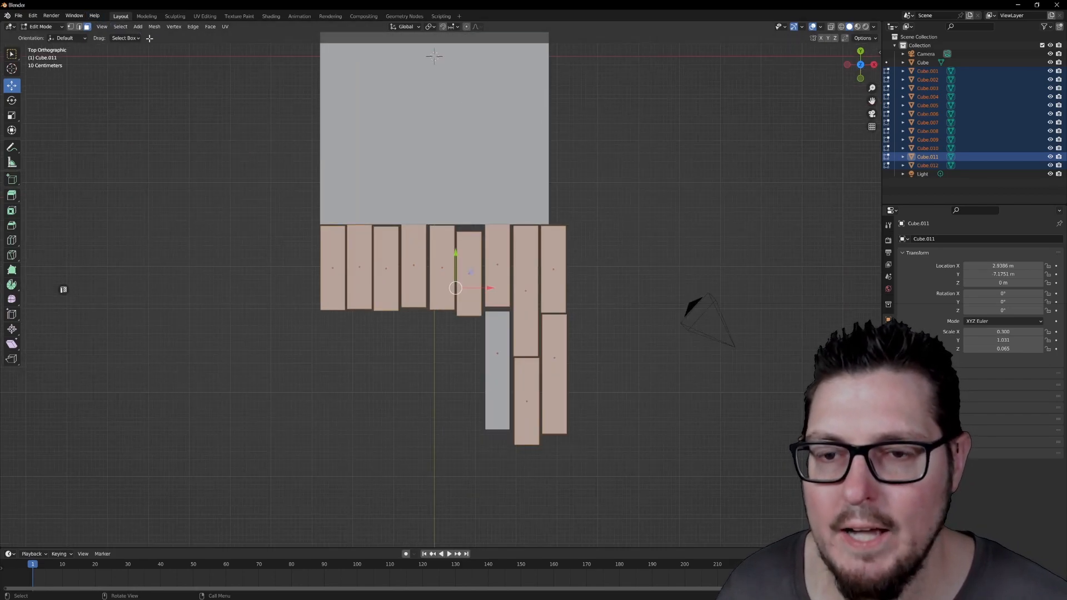
pyautogui.press('Tab')
pyautogui.hotkey('shift', 'a')
pyautogui.click(200, 45)
pyautogui.press('s')
pyautogui.scroll(-1, 394, 152)
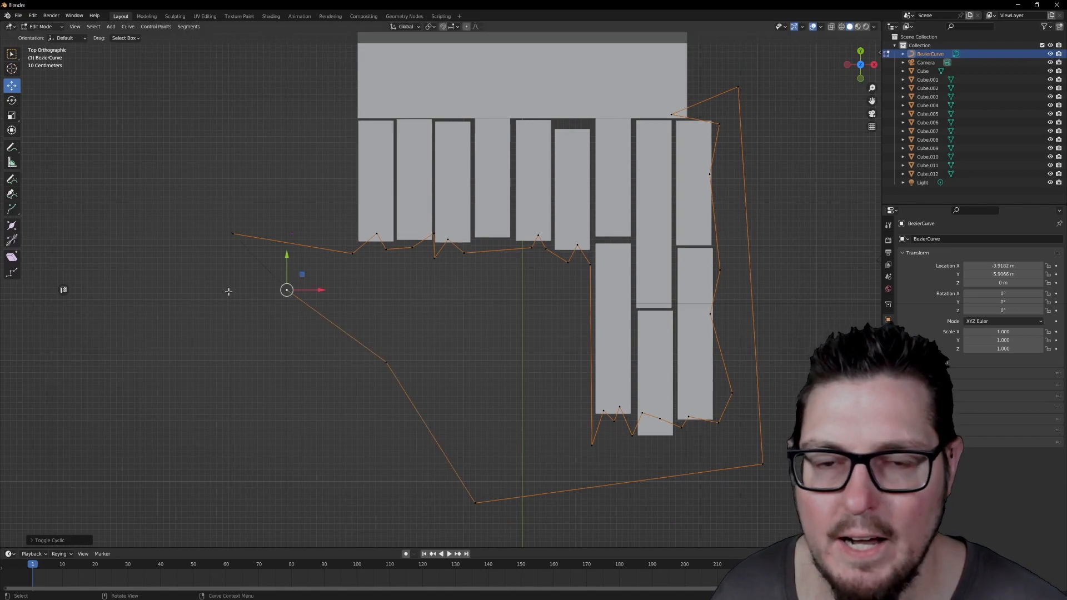
# Convert the jagged outline curve to a mesh.
pyautogui.press('Tab')
pyautogui.click(132, 26)
pyautogui.click(238, 286)
# Extrude the jagged outline mesh vertically and raise it so it passes through the planks' full thickness.
pyautogui.press('Tab')
pyautogui.press('KP_1')
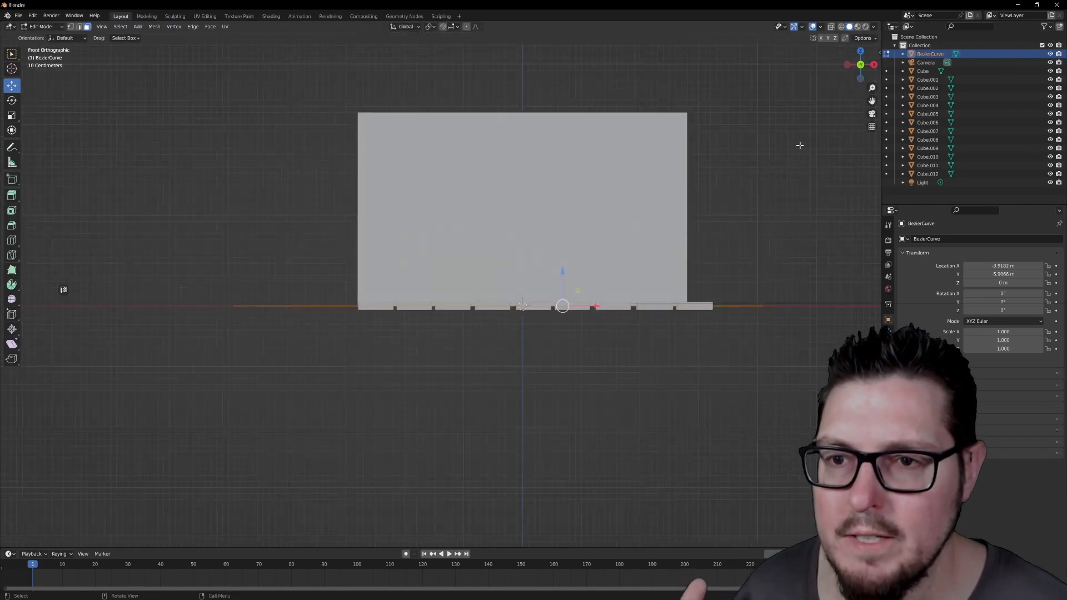
pyautogui.press('e')
pyautogui.click(530, 410)
pyautogui.press('a')
pyautogui.moveTo(562, 281); pyautogui.dragTo(562, 271)
pyautogui.press('KP_7')
pyautogui.press('Tab')
# Select all twelve deck planks, leaving out the hut block, and join them into one object.
pyautogui.click(377, 185)
pyautogui.press('n')
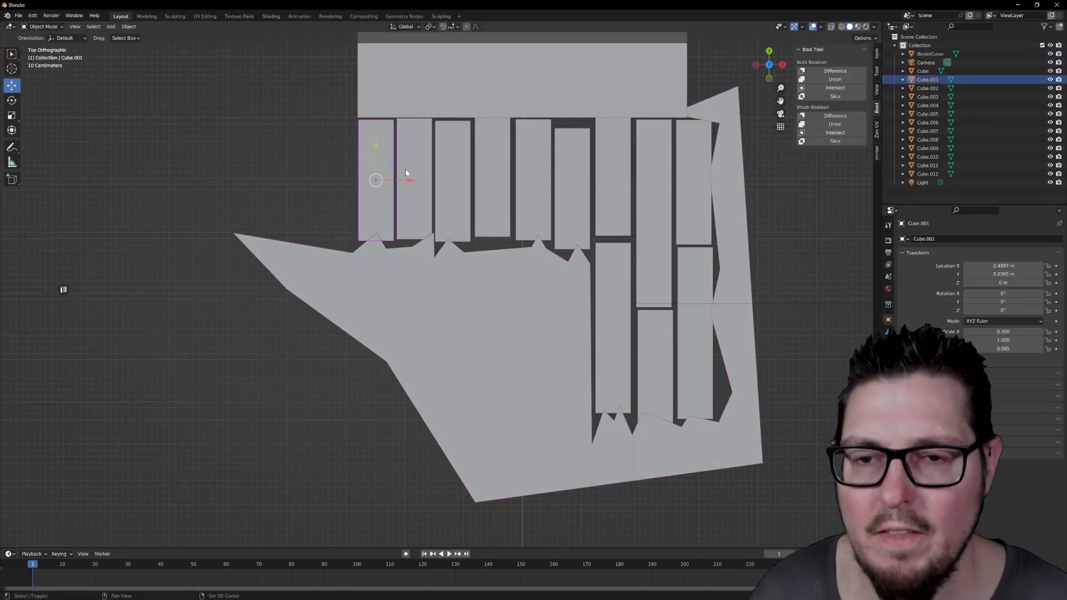
pyautogui.keyDown('shift'); pyautogui.click(413, 169); pyautogui.keyUp('shift')
pyautogui.keyDown('shift'); pyautogui.click(452, 172); pyautogui.keyUp('shift')
pyautogui.keyDown('shift'); pyautogui.click(493, 174); pyautogui.keyUp('shift')
pyautogui.keyDown('shift'); pyautogui.click(570, 179); pyautogui.keyUp('shift')
pyautogui.keyDown('shift'); pyautogui.click(535, 180); pyautogui.keyUp('shift')
pyautogui.keyDown('shift'); pyautogui.click(606, 190); pyautogui.keyUp('shift')
pyautogui.keyDown('shift'); pyautogui.click(650, 204); pyautogui.keyUp('shift')
pyautogui.keyDown('shift'); pyautogui.click(689, 214); pyautogui.keyUp('shift')
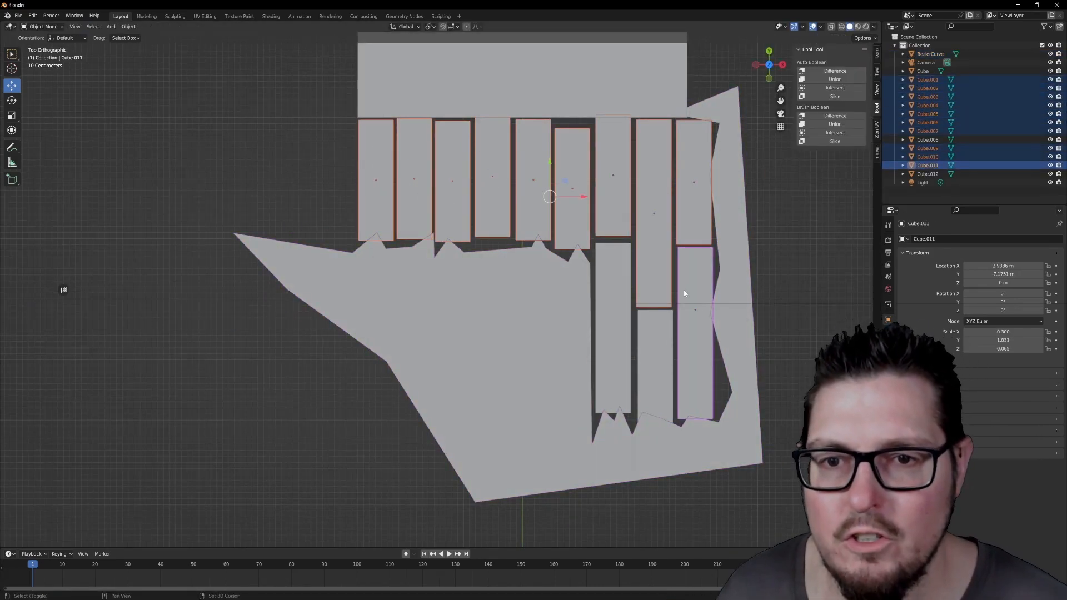
pyautogui.keyDown('shift'); pyautogui.click(687, 292); pyautogui.keyUp('shift')
pyautogui.keyDown('shift'); pyautogui.click(656, 343); pyautogui.keyUp('shift')
pyautogui.keyDown('shift'); pyautogui.click(617, 328); pyautogui.keyUp('shift')
pyautogui.click(129, 26)
pyautogui.moveTo(173, 160)
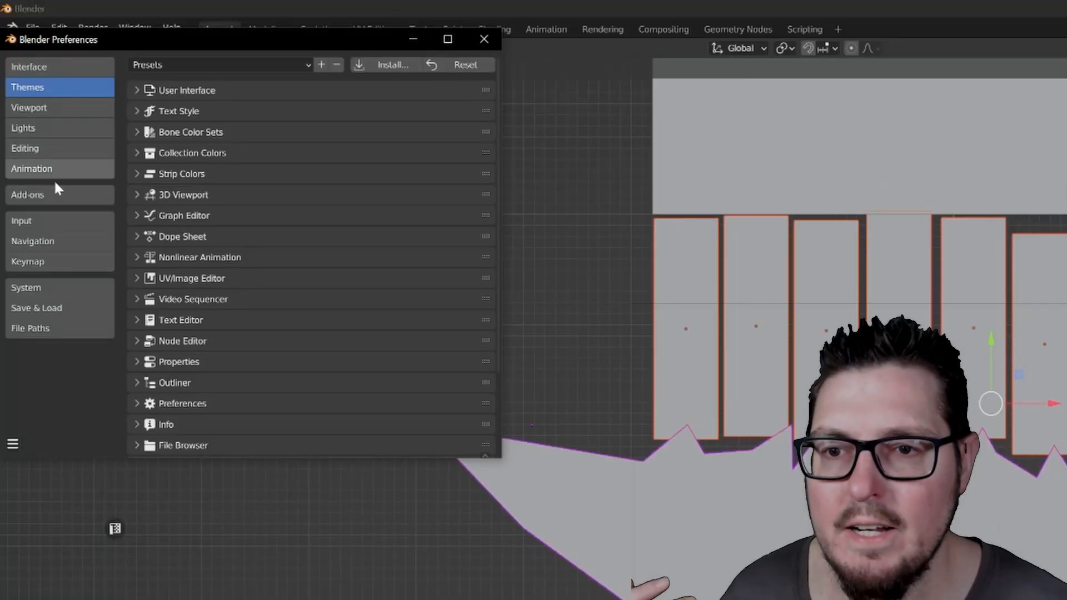
# Search the add-ons for "bool", and cut the joined planks with the jagged shape using a Bool Tool difference.
pyautogui.click(50, 192)
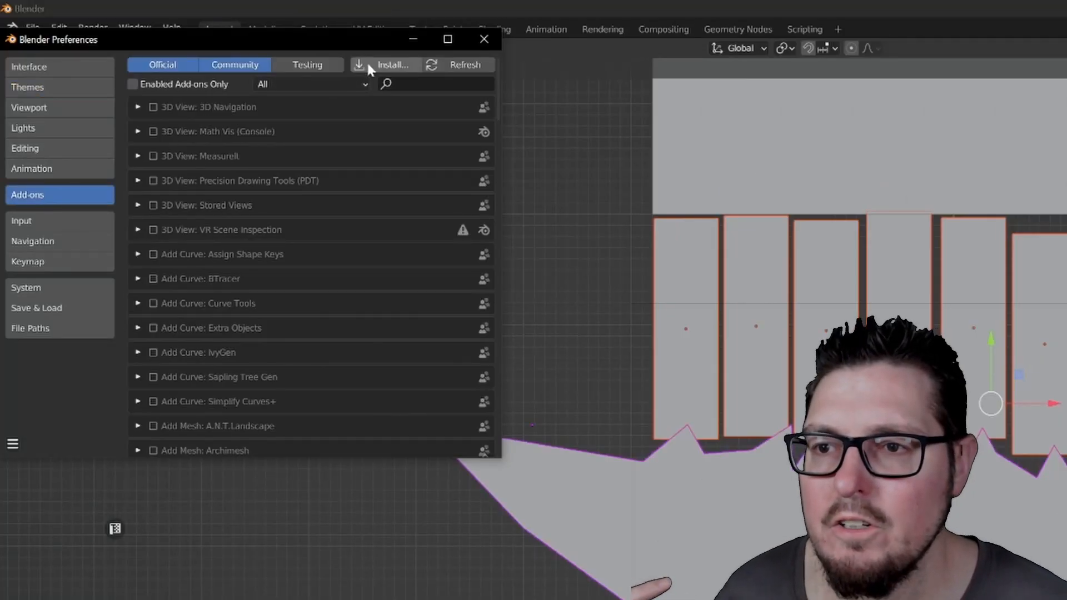
pyautogui.write('bool')
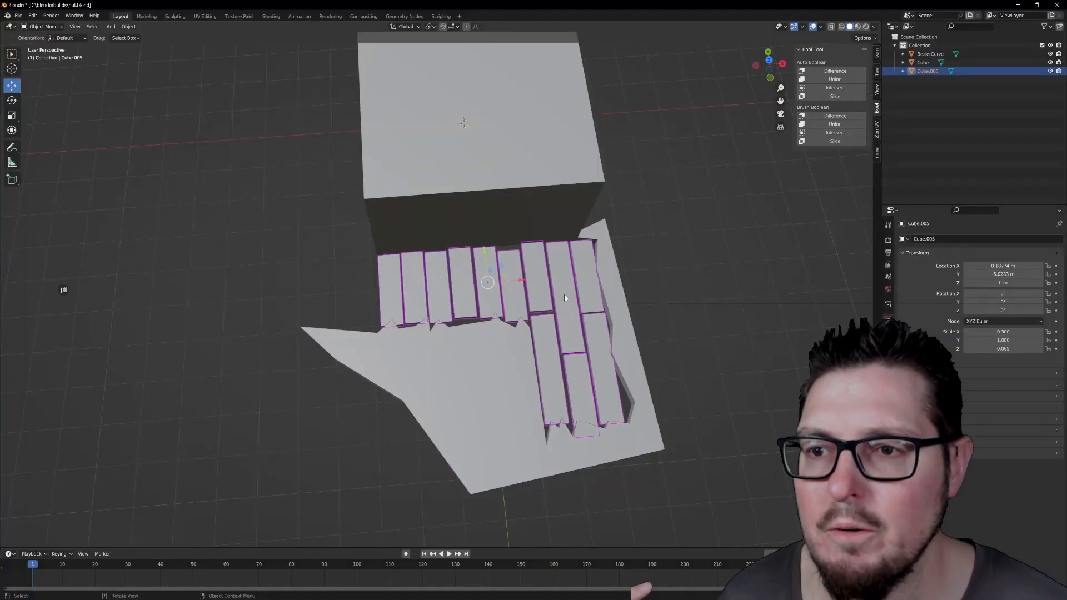
pyautogui.click(487, 378)
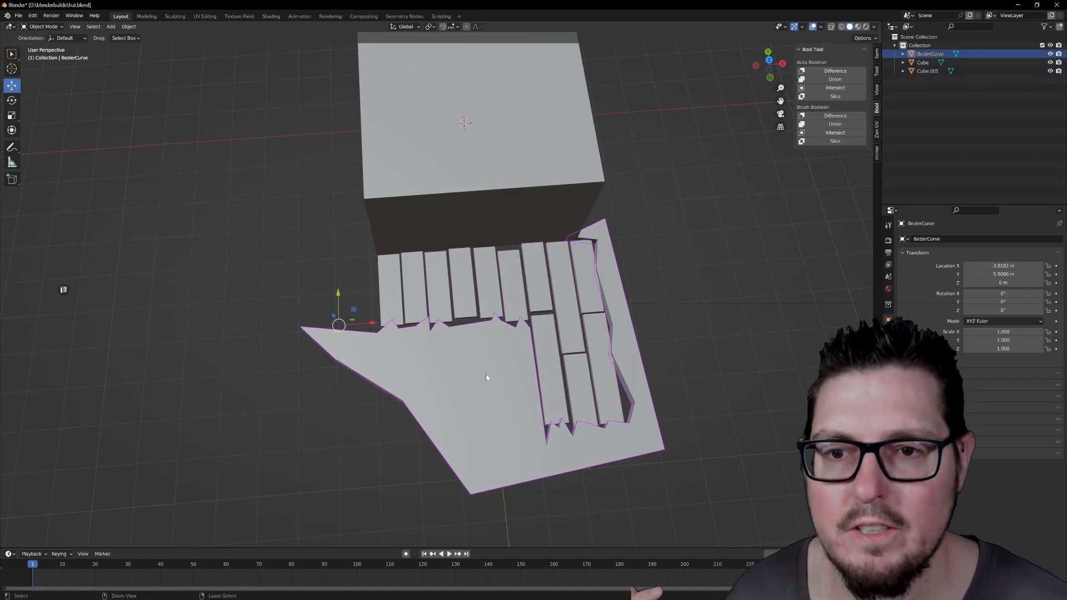
pyautogui.keyDown('shift'); pyautogui.click(564, 306); pyautogui.keyUp('shift')
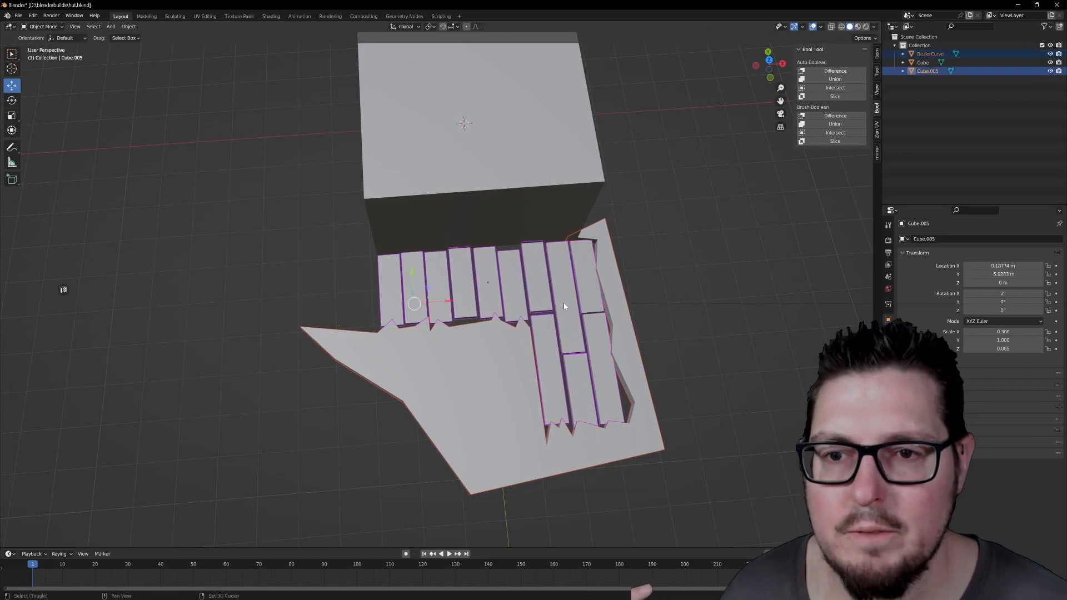
pyautogui.click(836, 71)
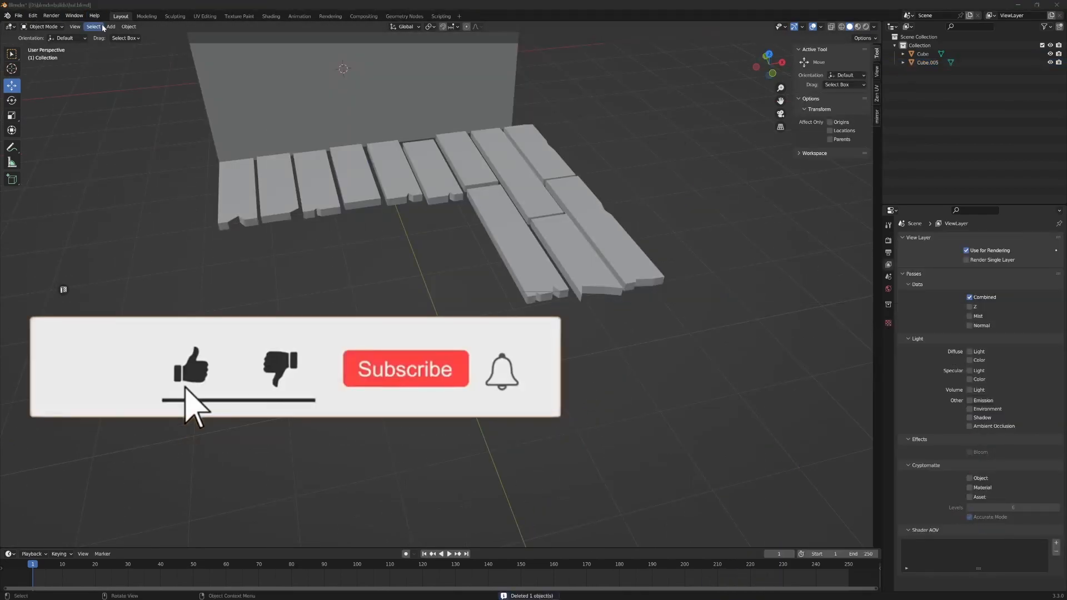
# Add a six-sided circle for a support post, and extrude its top upward with the end face narrowed and offset.
pyautogui.click(111, 26)
pyautogui.moveTo(146, 37)
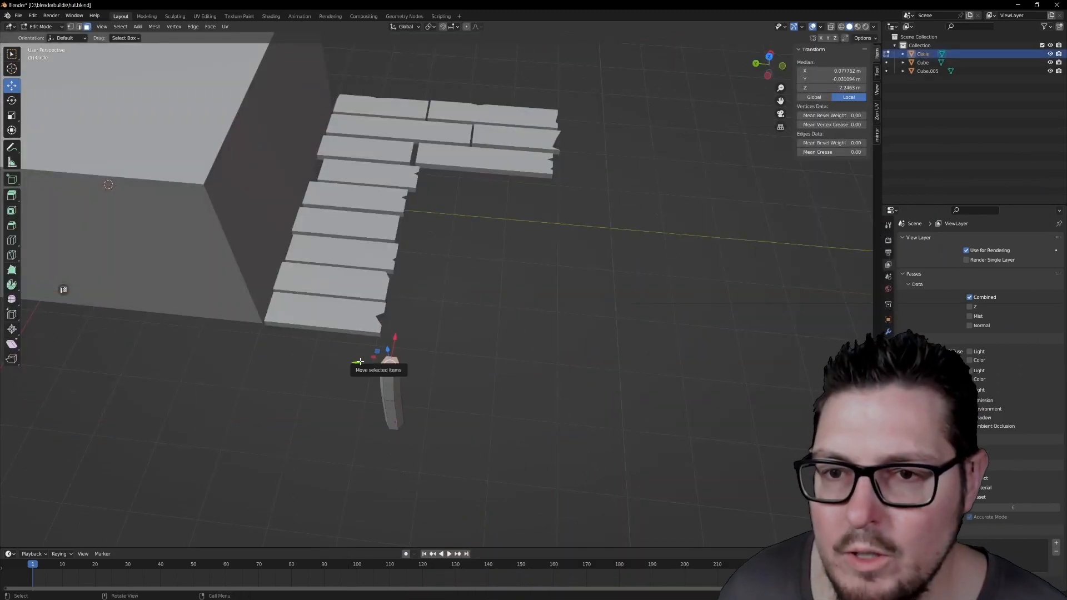
pyautogui.press('e')
pyautogui.click(420, 314)
pyautogui.click(12, 115)
pyautogui.moveTo(417, 323); pyautogui.dragTo(412, 324)
pyautogui.moveTo(423, 334); pyautogui.dragTo(323, 256, button='middle')
pyautogui.click(12, 86)
pyautogui.moveTo(408, 322); pyautogui.dragTo(404, 323)
pyautogui.moveTo(283, 239)
pyautogui.mouseDown(button='middle')
pyautogui.moveTo(380, 319)
pyautogui.moveTo(266, 245)
pyautogui.mouseUp(button='middle')
# Extrude two more segments from the post's top, shifting the end face sideways between them for a crooked shape.
pyautogui.press('e')
pyautogui.click(380, 292)
pyautogui.moveTo(410, 310); pyautogui.dragTo(414, 309)
pyautogui.moveTo(415, 309); pyautogui.dragTo(528, 313, button='middle')
pyautogui.moveTo(348, 306); pyautogui.dragTo(353, 306)
pyautogui.press('e')
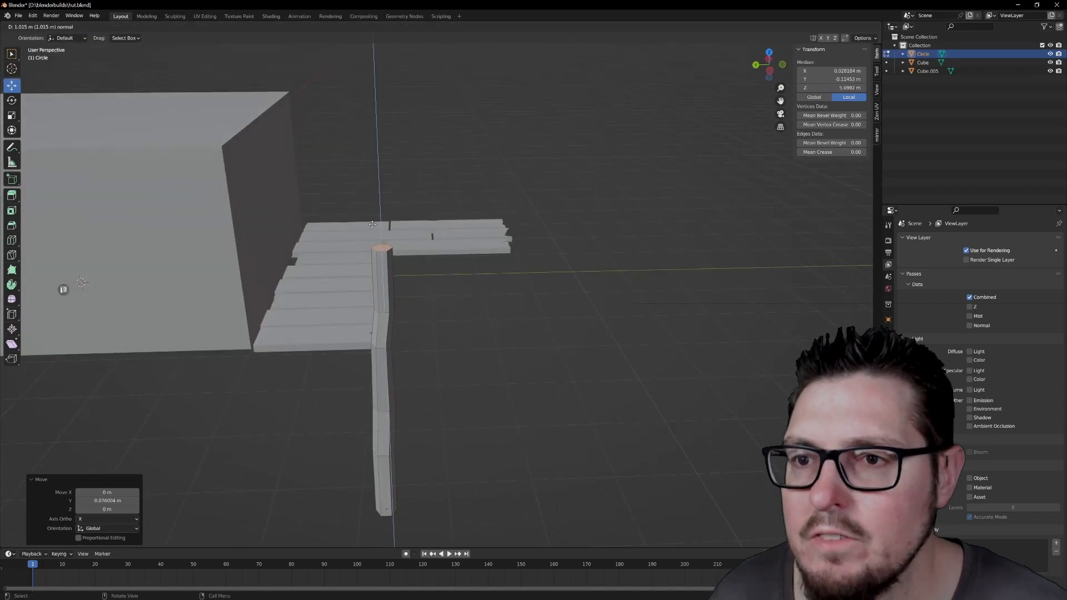
pyautogui.click(351, 245)
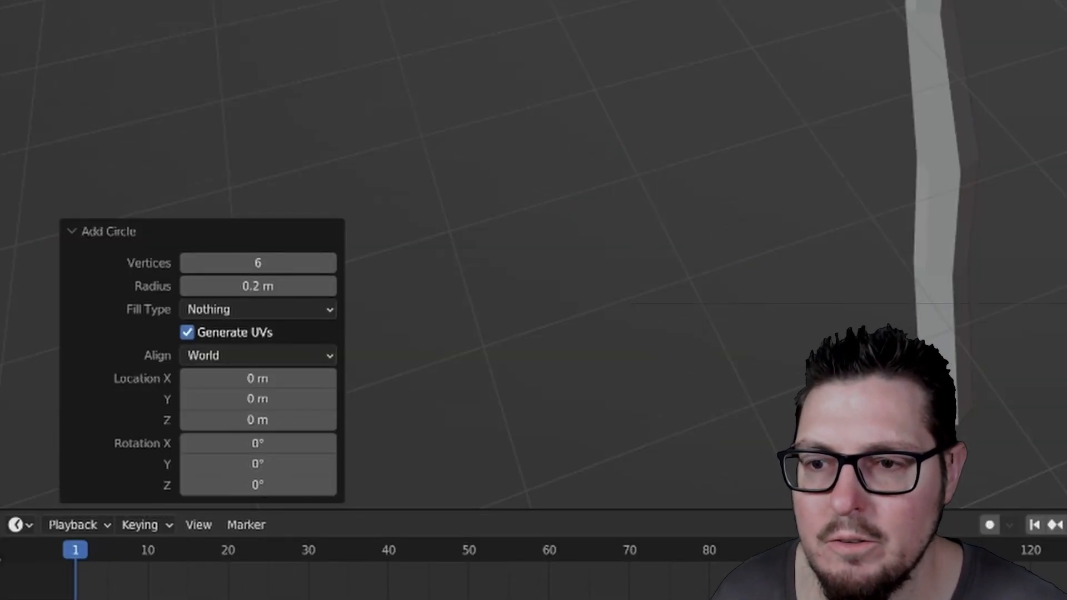
# Move the circle to the outer corner of the first plank at the deck's end.
pyautogui.moveTo(517, 159); pyautogui.dragTo(505, 208)
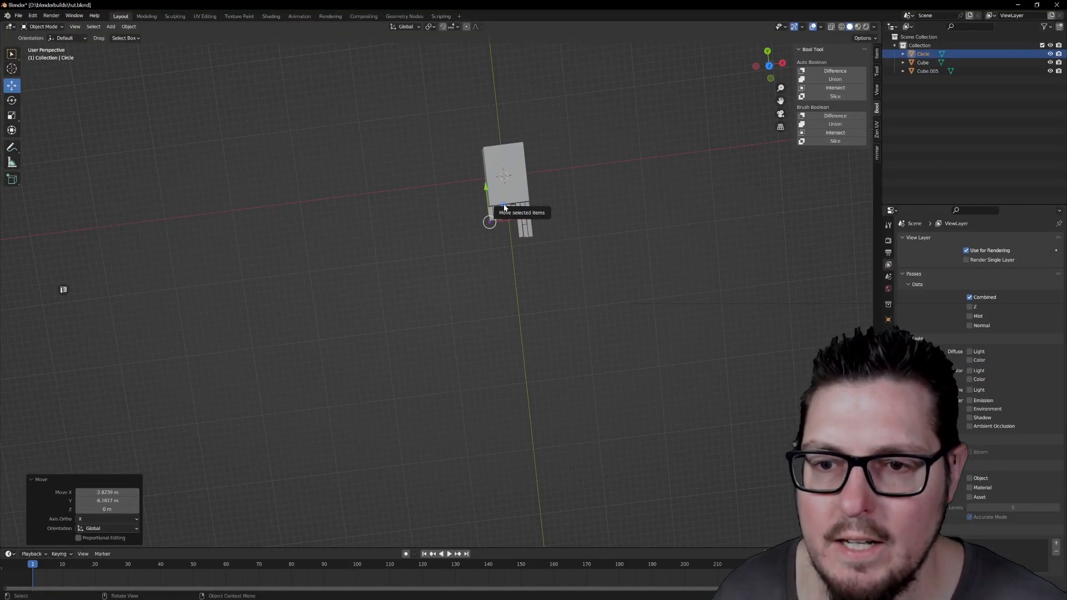
pyautogui.scroll(10, 509, 209)
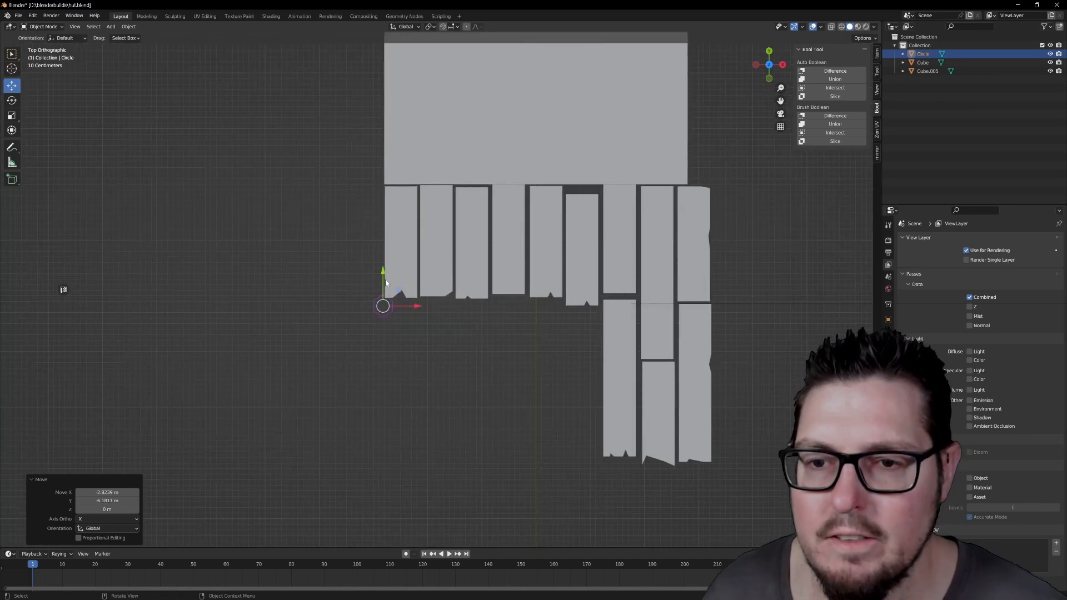
pyautogui.moveTo(397, 291); pyautogui.dragTo(403, 282)
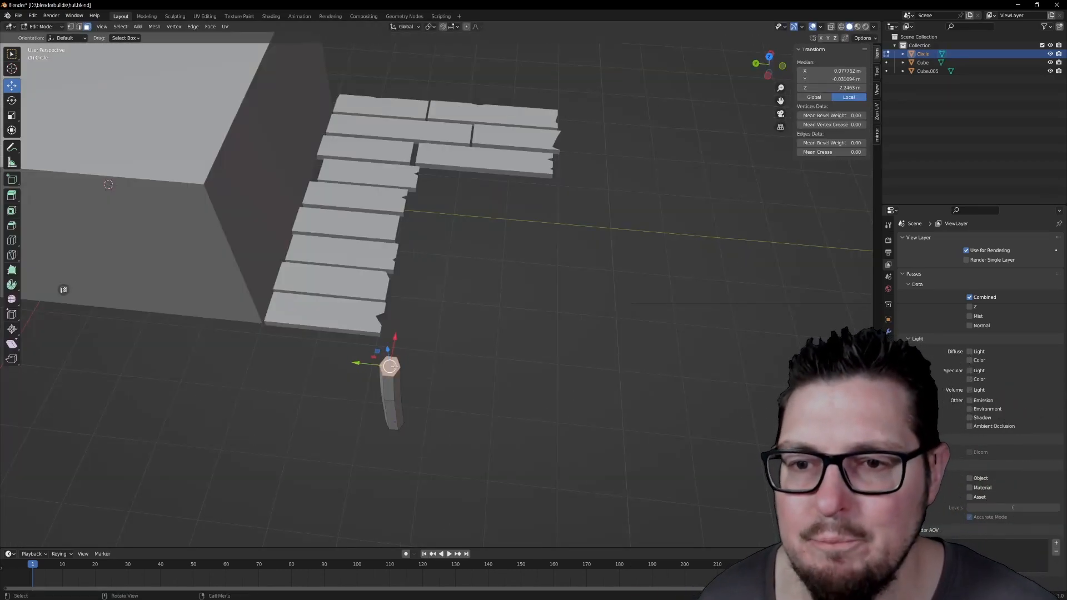
# Extrude the post's top about 1.24 m upward, then narrow the end face and shift it about -0.09 m in X.
pyautogui.moveTo(357, 363); pyautogui.dragTo(356, 363)
pyautogui.press('e')
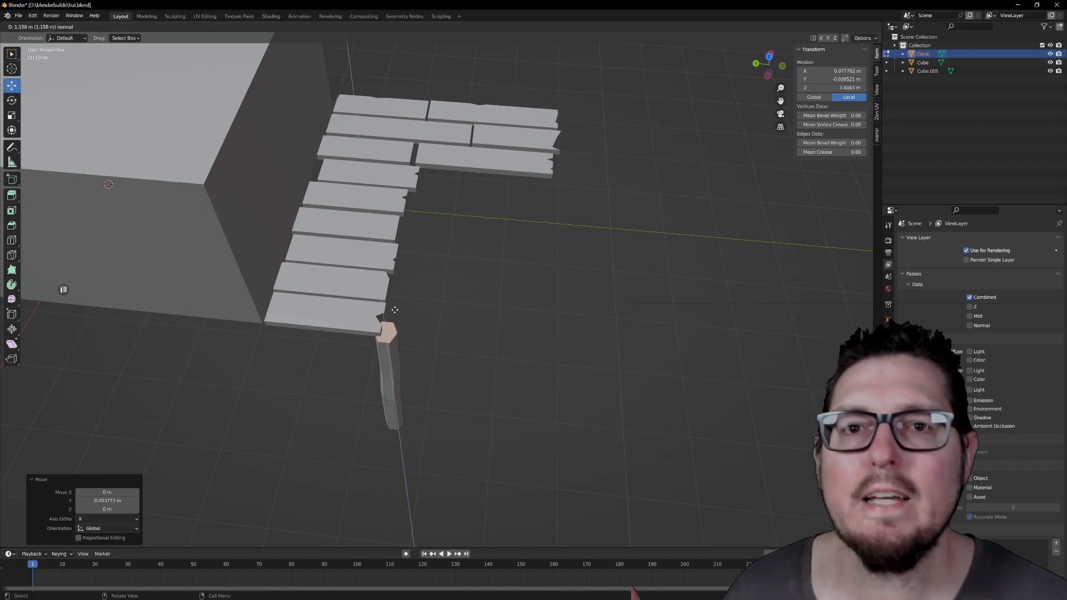
pyautogui.click(395, 306)
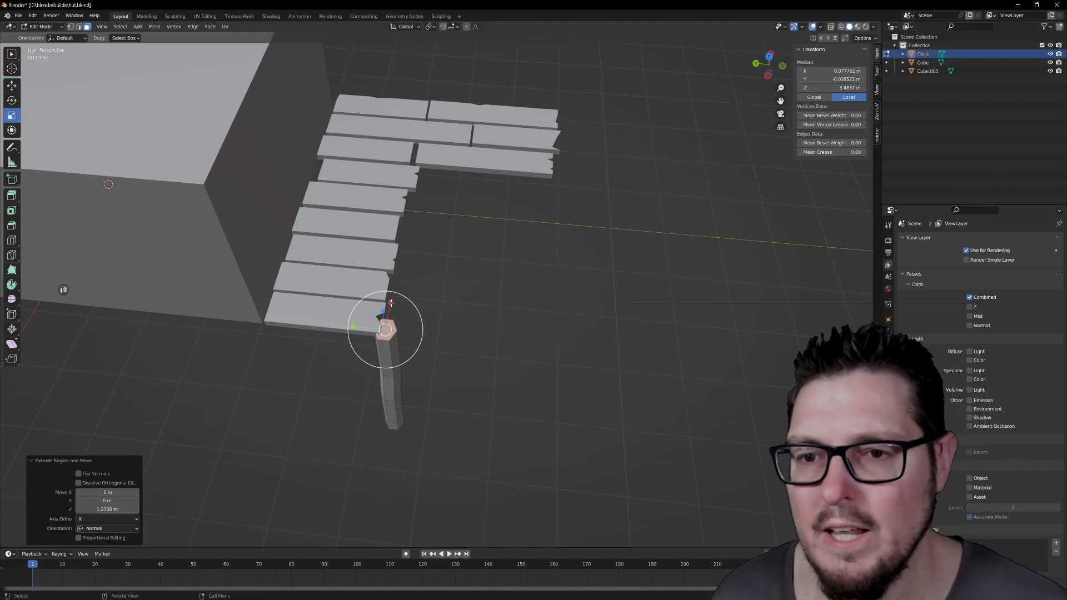
pyautogui.moveTo(392, 303); pyautogui.dragTo(386, 314)
pyautogui.moveTo(386, 314); pyautogui.dragTo(435, 325, button='middle')
pyautogui.moveTo(419, 326); pyautogui.dragTo(412, 327)
pyautogui.moveTo(413, 326); pyautogui.dragTo(494, 360, button='middle')
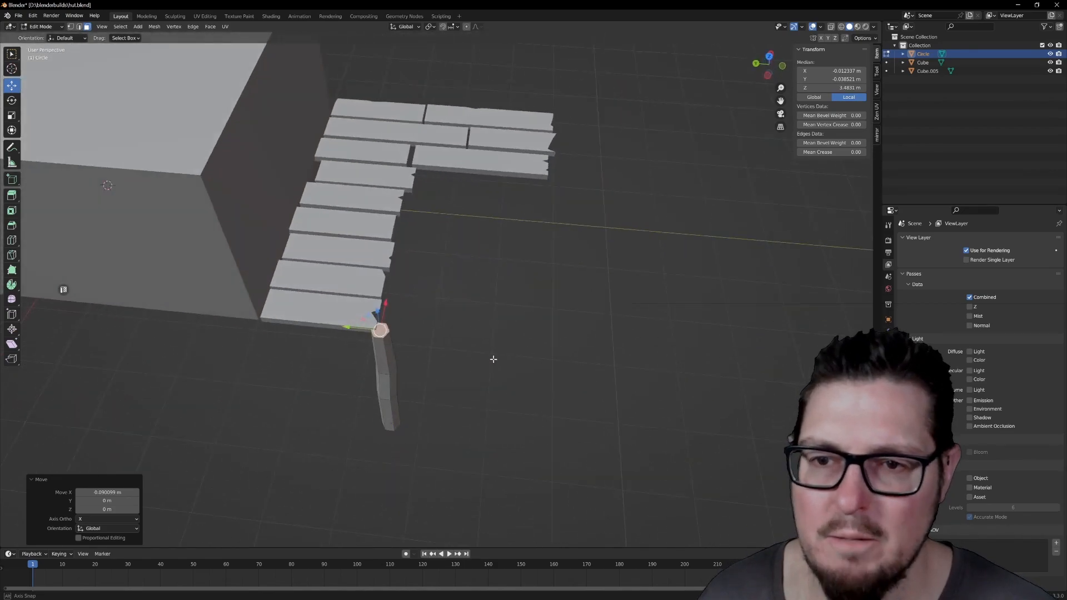
# Extrude the post about 0.6 m higher, offset the end face along X and scale it narrower.
pyautogui.click(371, 300)
pyautogui.moveTo(371, 300); pyautogui.dragTo(324, 244, button='middle')
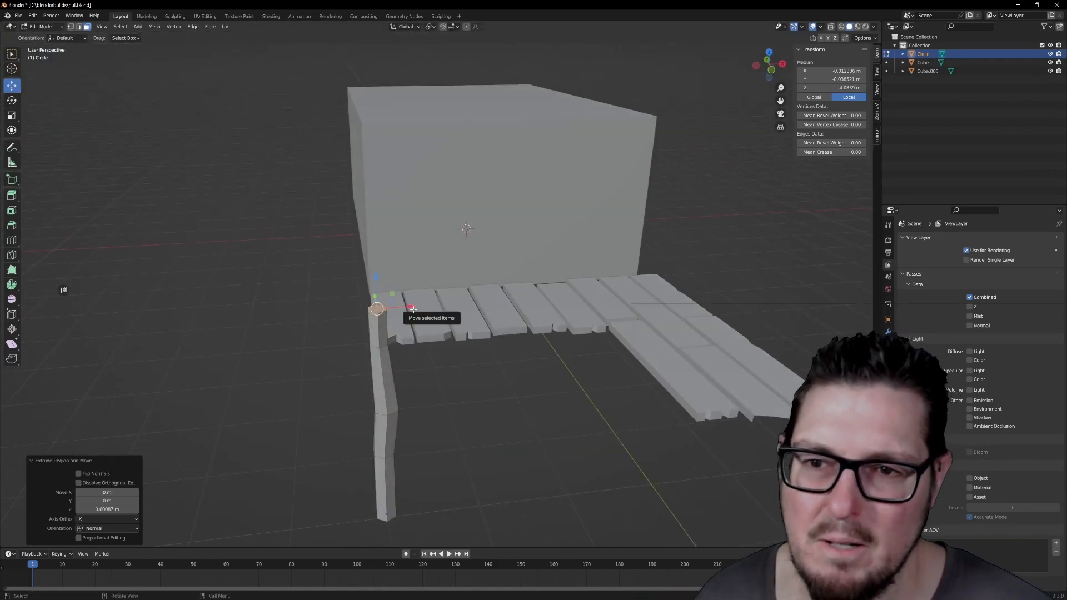
pyautogui.moveTo(413, 309); pyautogui.dragTo(406, 309)
pyautogui.moveTo(406, 309); pyautogui.dragTo(365, 307, button='middle')
pyautogui.moveTo(384, 279); pyautogui.dragTo(404, 248)
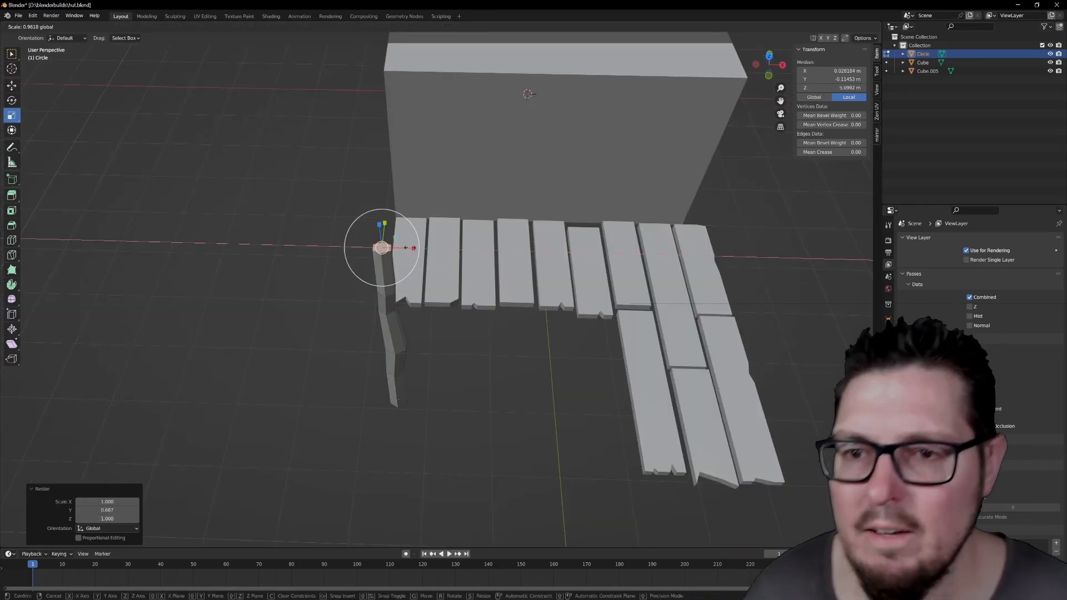
pyautogui.moveTo(404, 248); pyautogui.dragTo(446, 219, button='middle')
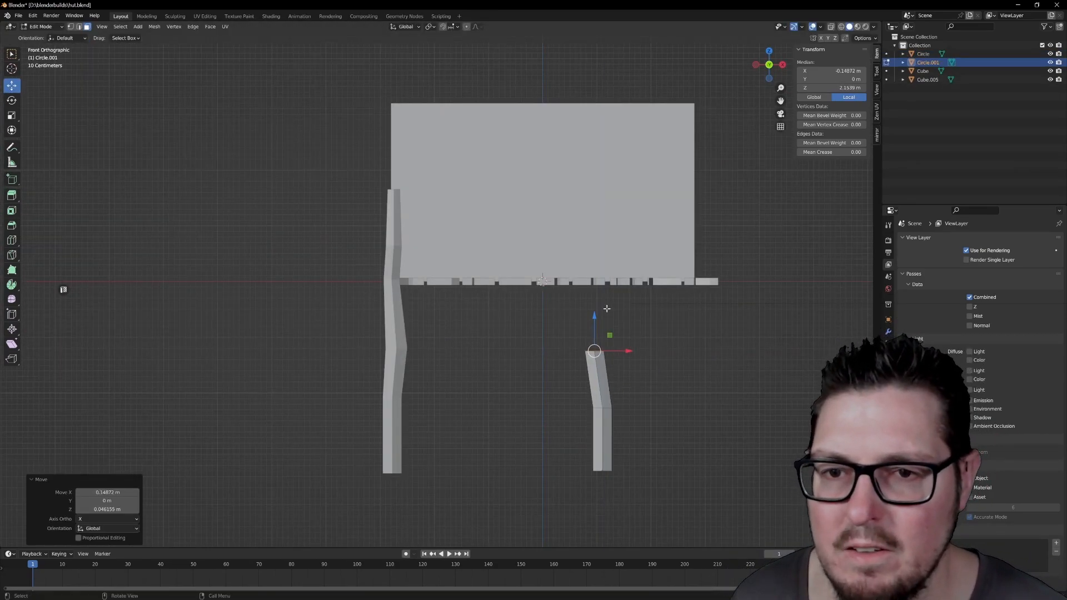
# Duplicate crooked posts around the deck, placing the last copy at the hut-side corner and rotating it about -60° around the vertical axis.
pyautogui.press('ctrl+KP_3')
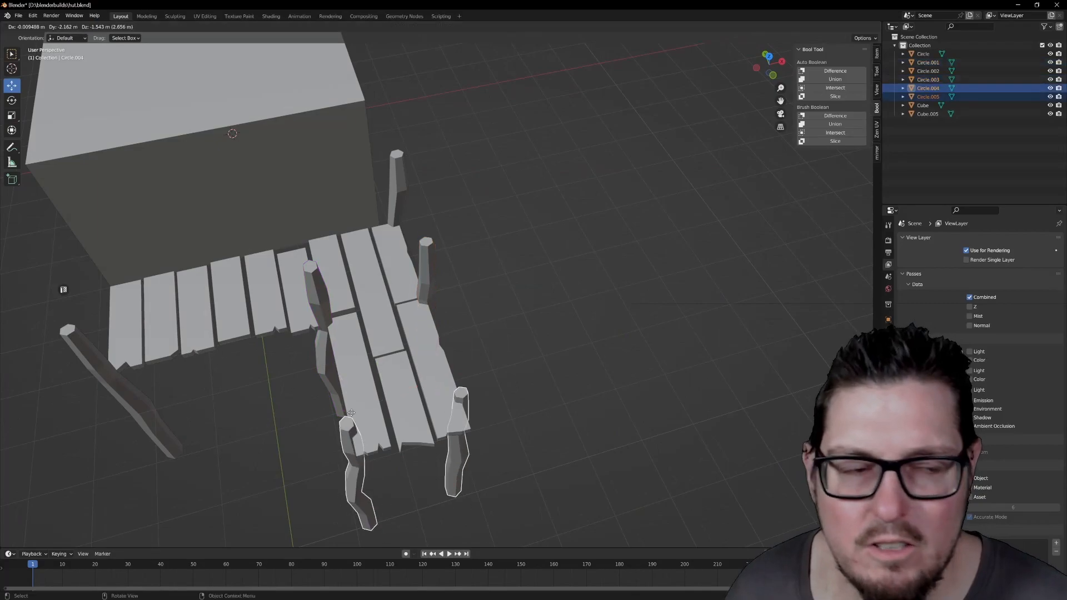
pyautogui.press('KP_7')
pyautogui.hotkey('shift', 'd')
pyautogui.click(229, 267)
pyautogui.moveTo(228, 268); pyautogui.dragTo(308, 291, button='middle')
pyautogui.moveTo(308, 279); pyautogui.dragTo(384, 283)
pyautogui.moveTo(389, 275); pyautogui.dragTo(423, 189, button='middle')
# Duplicate a crooked post and rotate the copy about 90° in the side view so it lies horizontally.
pyautogui.hotkey('shift', 'd')
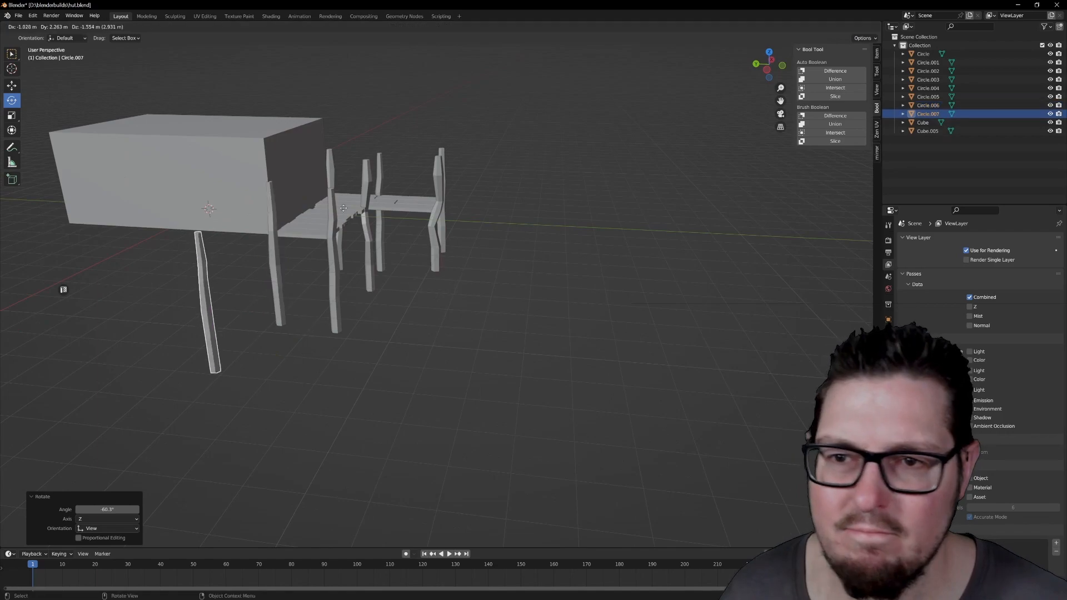
pyautogui.click(372, 134)
pyautogui.press('r')
pyautogui.press('ctrl+KP_3')
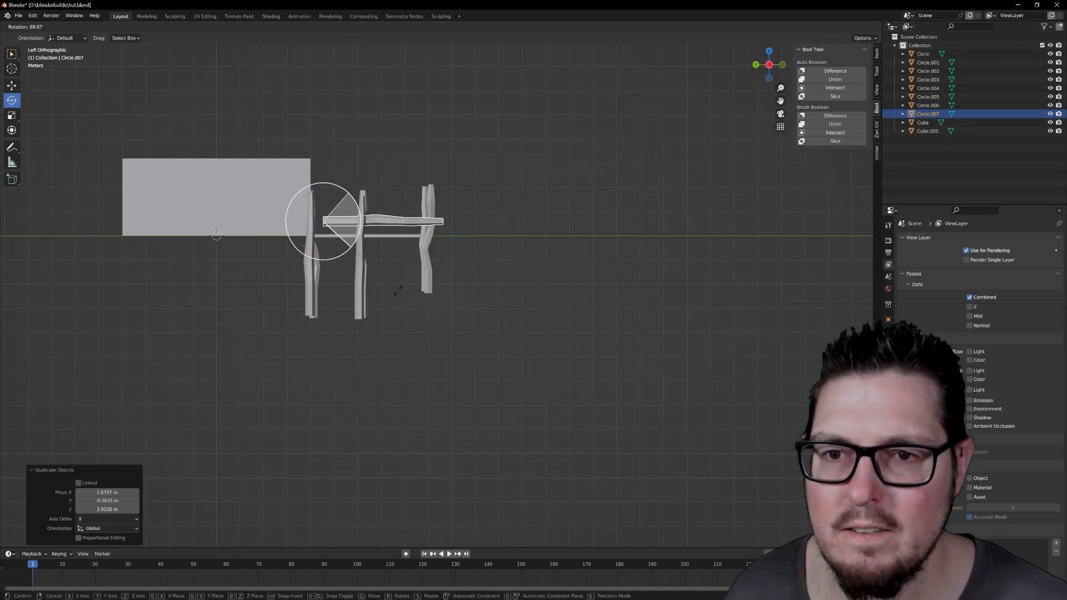
pyautogui.click(398, 291)
# Position the horizontal post along the deck's long outer side and raise it towards the tops of the support posts.
pyautogui.press('KP_7')
pyautogui.press('g')
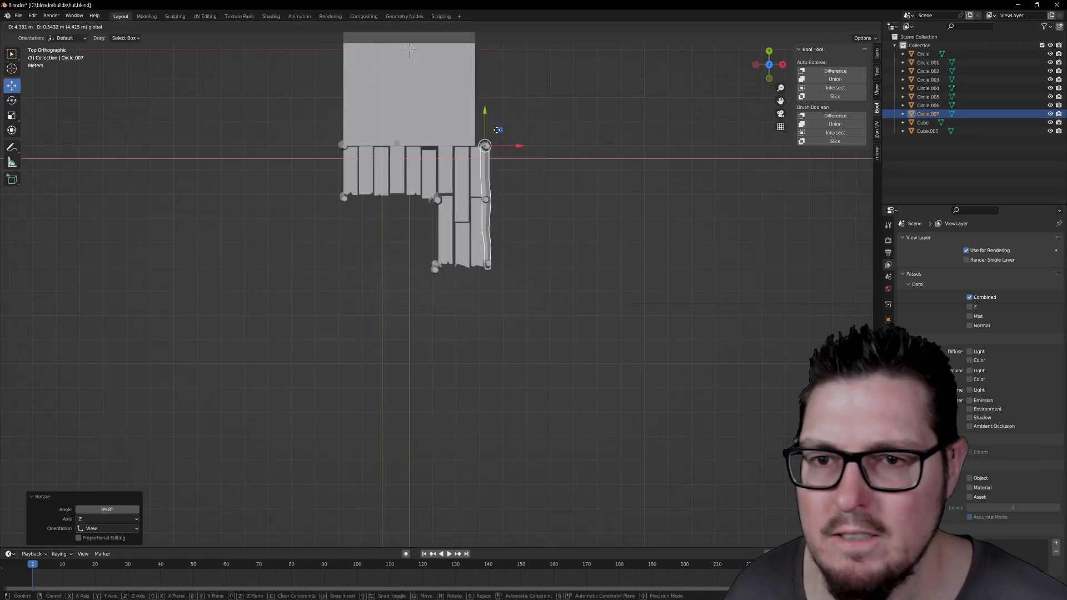
pyautogui.moveTo(497, 131); pyautogui.dragTo(498, 130)
pyautogui.moveTo(498, 130); pyautogui.dragTo(389, 50, button='middle')
pyautogui.moveTo(562, 159); pyautogui.dragTo(564, 131)
pyautogui.moveTo(564, 131); pyautogui.dragTo(716, 155, button='middle')
# Fine-tune the handrail's position on the support posts, shifting it about 0.09 m in Y, and start editing its mesh.
pyautogui.scroll(4, 639, 150)
pyautogui.moveTo(351, 76)
pyautogui.mouseDown()
pyautogui.moveTo(362, 66)
pyautogui.moveTo(363, 75)
pyautogui.mouseUp()
pyautogui.moveTo(362, 75); pyautogui.dragTo(167, 56, button='middle')
pyautogui.moveTo(568, 125); pyautogui.dragTo(568, 116)
pyautogui.moveTo(598, 160); pyautogui.dragTo(606, 161)
pyautogui.moveTo(605, 161); pyautogui.dragTo(704, 148, button='middle')
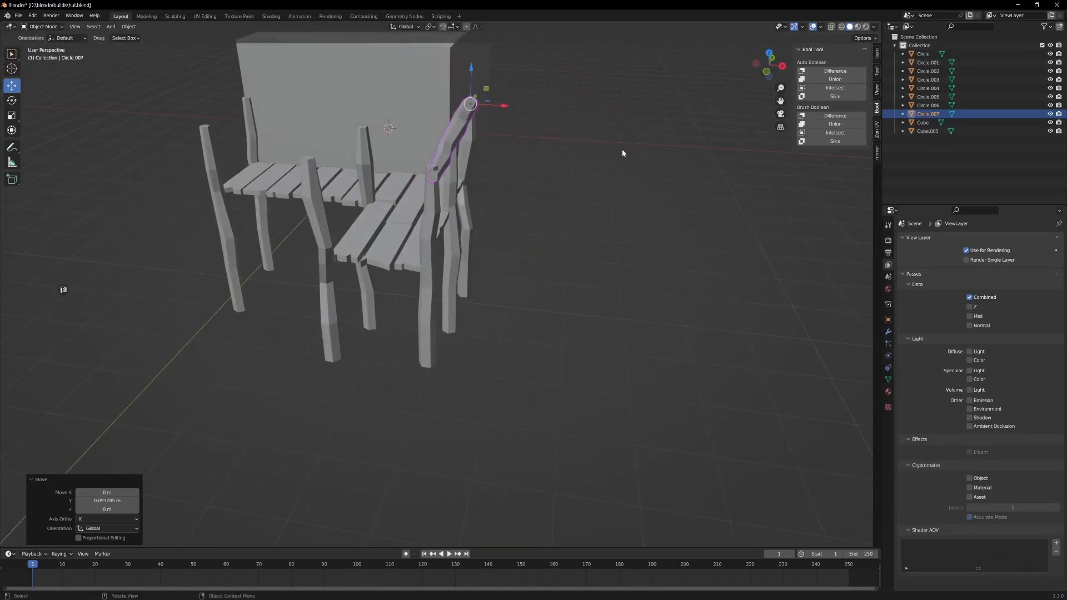
pyautogui.scroll(3, 403, 235)
pyautogui.press('Tab')
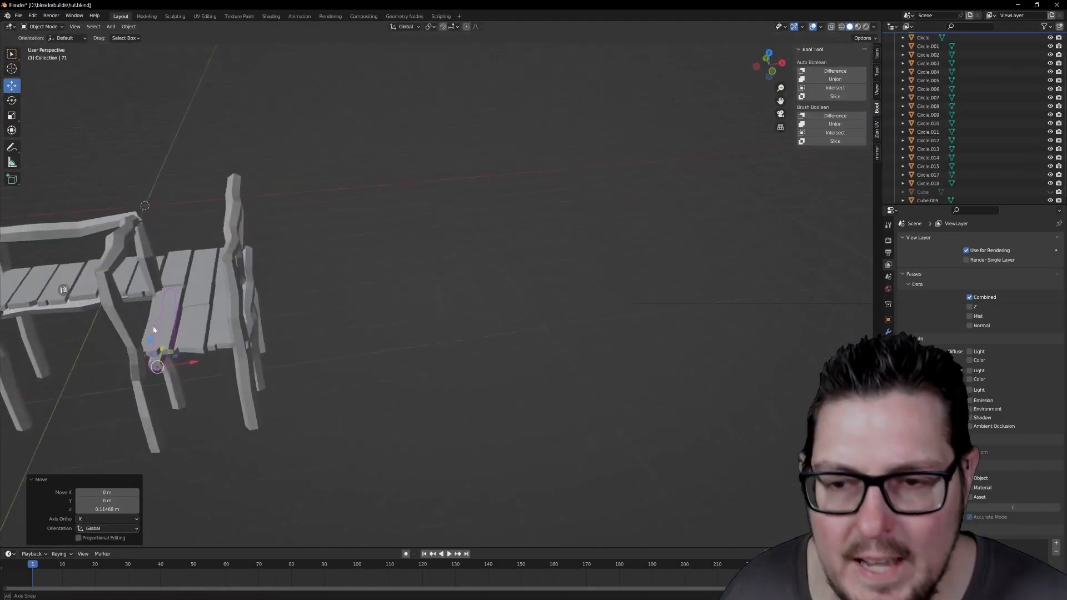
# Reposition the crooked support beam beneath the planks at the deck's outer end.
pyautogui.moveTo(153, 329); pyautogui.dragTo(179, 332, button='middle')
pyautogui.moveTo(192, 374); pyautogui.dragTo(155, 311)
pyautogui.moveTo(182, 356); pyautogui.dragTo(145, 344)
pyautogui.moveTo(144, 343); pyautogui.dragTo(171, 358, button='middle')
pyautogui.press('KP_7')
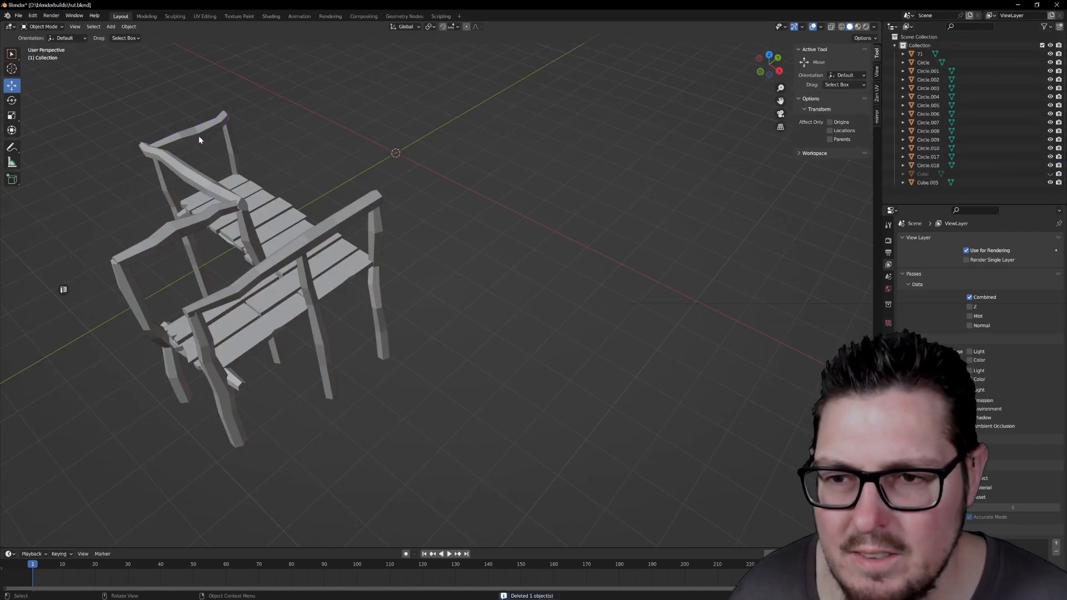
# Resize the support beam under the deck and move it about 1.98 m in X beneath the planks.
pyautogui.moveTo(198, 137); pyautogui.dragTo(275, 269, button='middle')
pyautogui.click(278, 266)
pyautogui.press('s')
pyautogui.moveTo(364, 269); pyautogui.dragTo(384, 274)
pyautogui.scroll(-2, 388, 274)
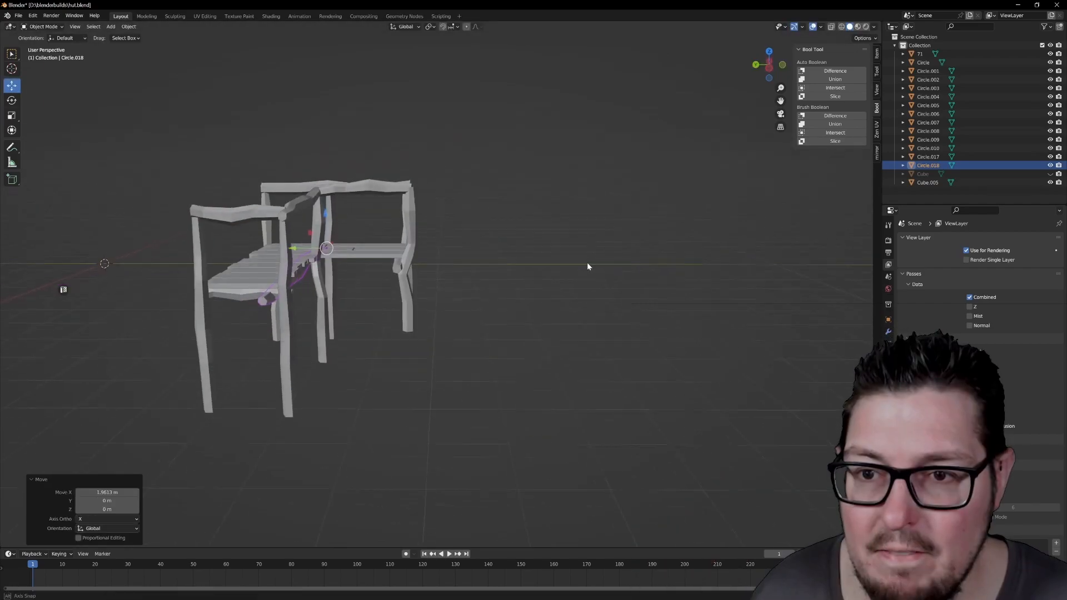
pyautogui.moveTo(587, 263); pyautogui.dragTo(300, 295, button='middle')
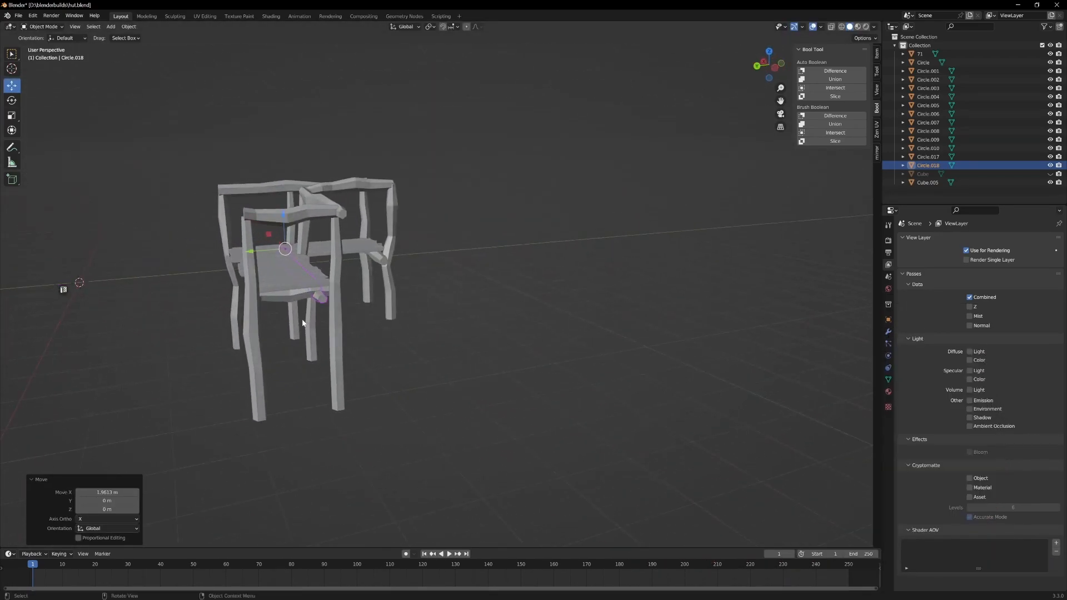
pyautogui.click(298, 296)
pyautogui.click(443, 332)
pyautogui.moveTo(443, 332); pyautogui.dragTo(402, 338, button='middle')
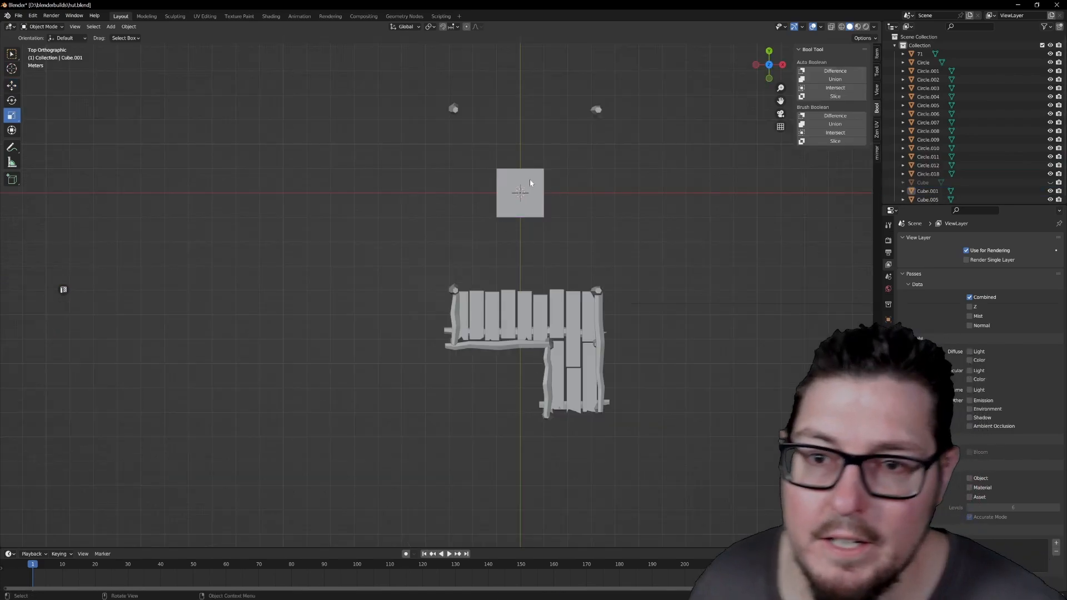
# Scale the new cube into a tall, thin wall plank and position it for the hut's wall.
pyautogui.moveTo(532, 191); pyautogui.dragTo(529, 193)
pyautogui.moveTo(520, 160); pyautogui.dragTo(520, 122)
pyautogui.moveTo(553, 150); pyautogui.dragTo(676, 127, button='middle')
pyautogui.moveTo(488, 197); pyautogui.dragTo(478, 194)
pyautogui.moveTo(523, 167); pyautogui.dragTo(520, 191)
pyautogui.moveTo(521, 190); pyautogui.dragTo(501, 154, button='middle')
pyautogui.moveTo(535, 159); pyautogui.dragTo(624, 228)
pyautogui.hotkey('ctrl', 'z')
pyautogui.moveTo(624, 228); pyautogui.dragTo(543, 161, button='middle')
pyautogui.moveTo(543, 161); pyautogui.dragTo(543, 161)
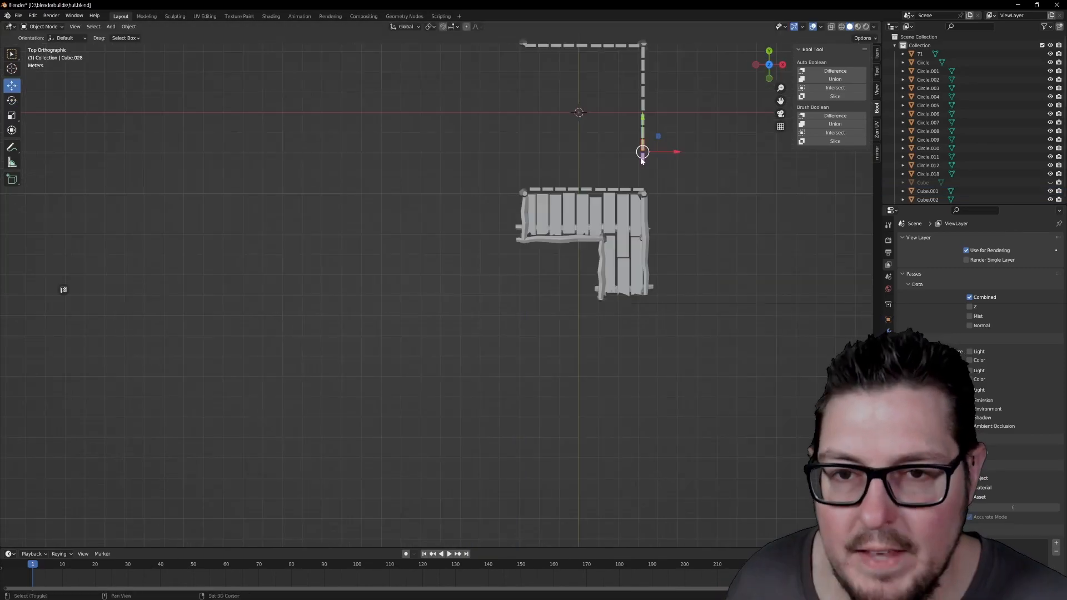
# Complete the row of planks along one side wall and duplicate the row to the hut's opposite side.
pyautogui.moveTo(642, 183); pyautogui.dragTo(643, 178)
pyautogui.click(643, 68)
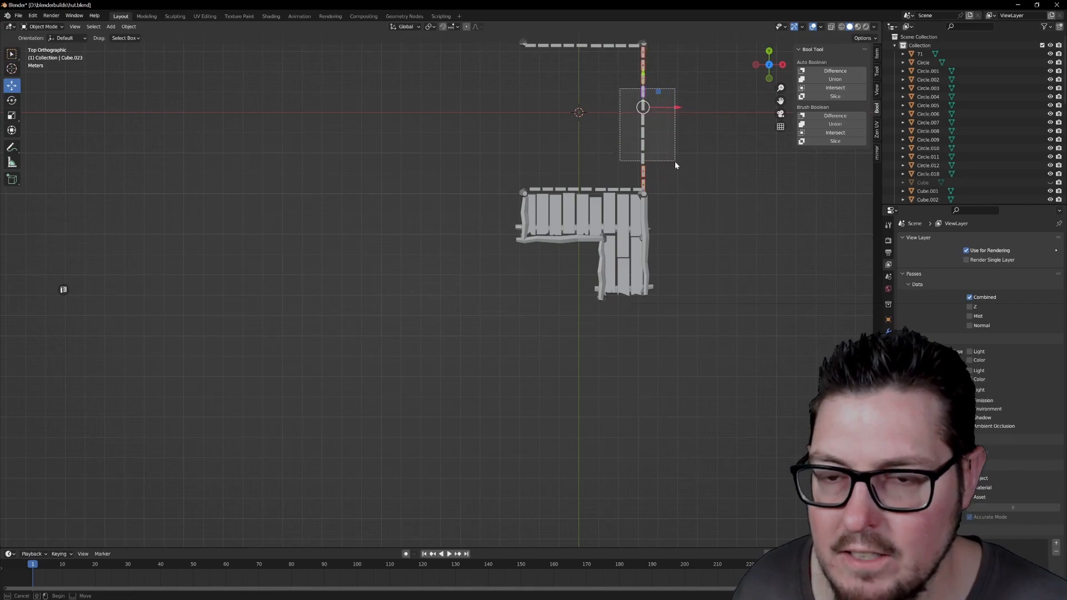
pyautogui.click(540, 137)
# Try to select the wall planks on all four sides while leaving the corner posts out.
pyautogui.moveTo(759, 73); pyautogui.dragTo(774, 174, button='middle')
pyautogui.keyDown('shift'); pyautogui.moveTo(429, 249); pyautogui.dragTo(550, 302); pyautogui.keyUp('shift')
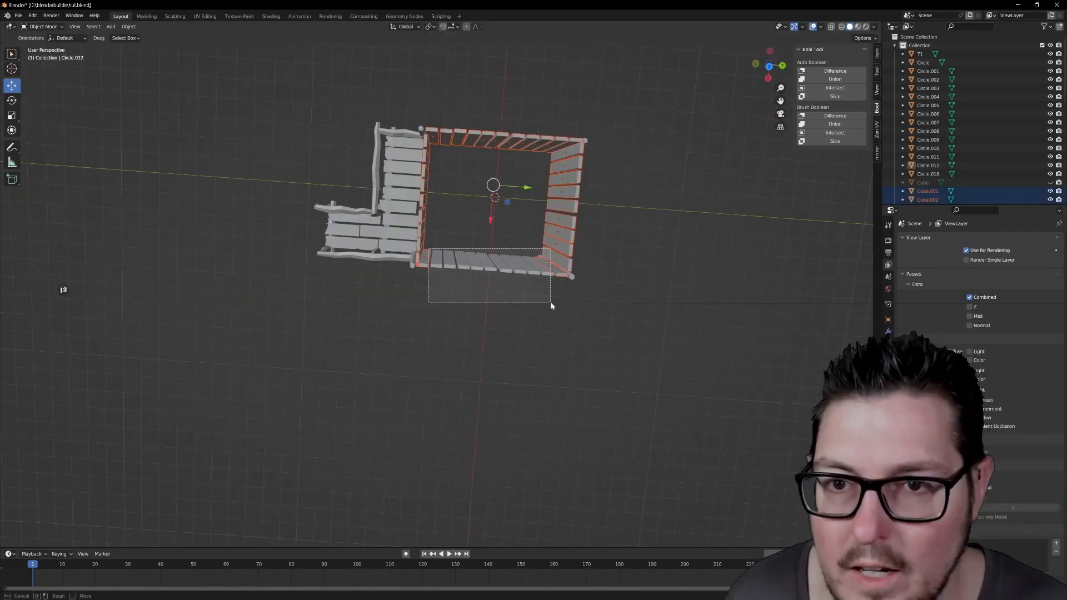
pyautogui.moveTo(550, 303); pyautogui.dragTo(496, 116, button='middle')
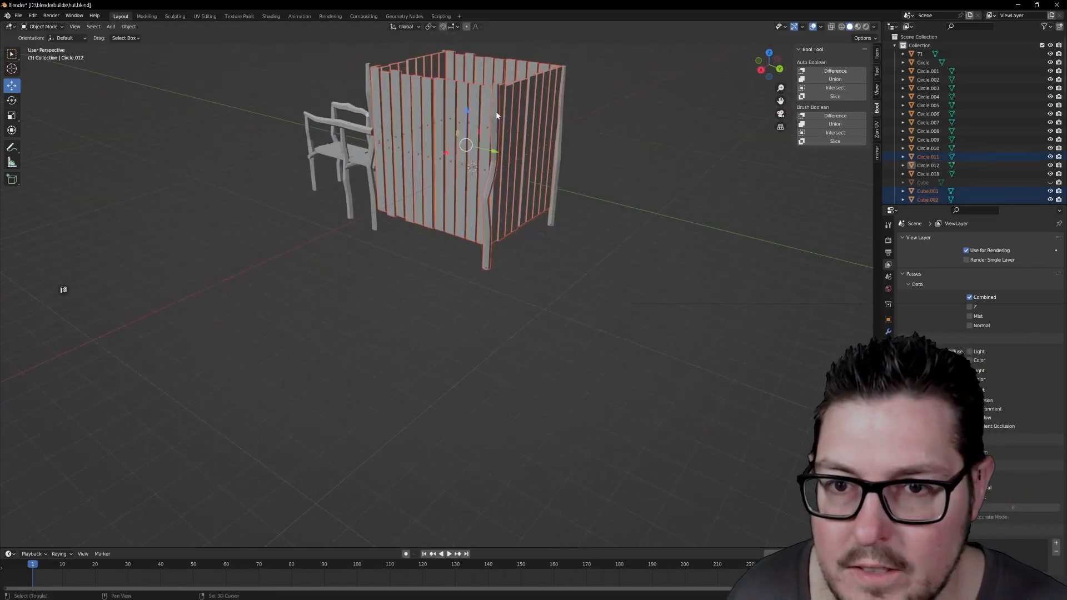
pyautogui.keyDown('shift'); pyautogui.click(498, 120); pyautogui.keyUp('shift')
pyautogui.keyDown('shift'); pyautogui.click(924, 156); pyautogui.keyUp('shift')
pyautogui.moveTo(609, 178); pyautogui.dragTo(659, 280, button='middle')
pyautogui.click(376, 146)
pyautogui.keyDown('shift'); pyautogui.moveTo(384, 127); pyautogui.dragTo(520, 138); pyautogui.keyUp('shift')
pyautogui.click(635, 162)
# Select the wall planks on all four sides without the corner posts and join them into one mesh.
pyautogui.press('KP_7')
pyautogui.moveTo(519, 135); pyautogui.dragTo(587, 145, button='middle')
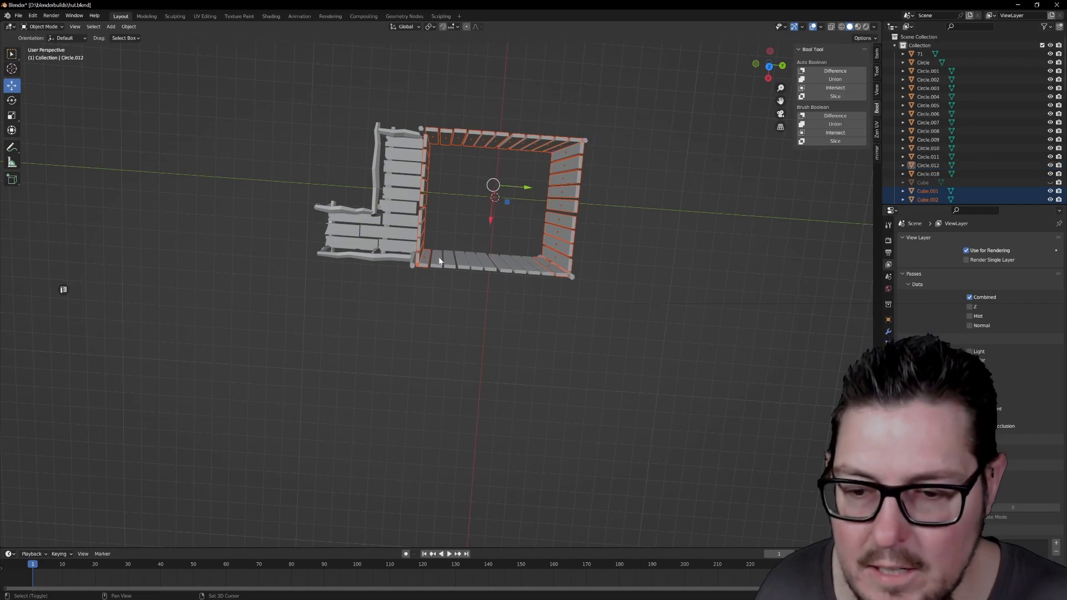
pyautogui.keyDown('shift'); pyautogui.moveTo(542, 306); pyautogui.dragTo(542, 305); pyautogui.keyUp('shift')
pyautogui.moveTo(542, 306); pyautogui.dragTo(389, 185, button='middle')
pyautogui.keyDown('shift'); pyautogui.moveTo(420, 145); pyautogui.dragTo(541, 172); pyautogui.keyUp('shift')
pyautogui.moveTo(535, 172); pyautogui.dragTo(554, 161, button='middle')
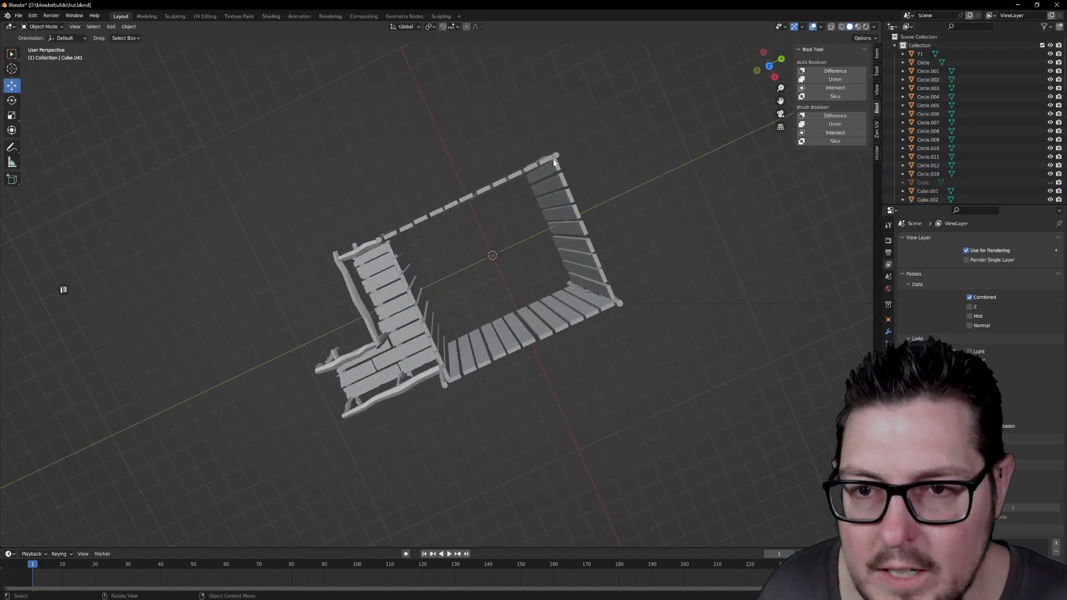
pyautogui.press('KP_7')
pyautogui.moveTo(512, 143); pyautogui.dragTo(569, 268)
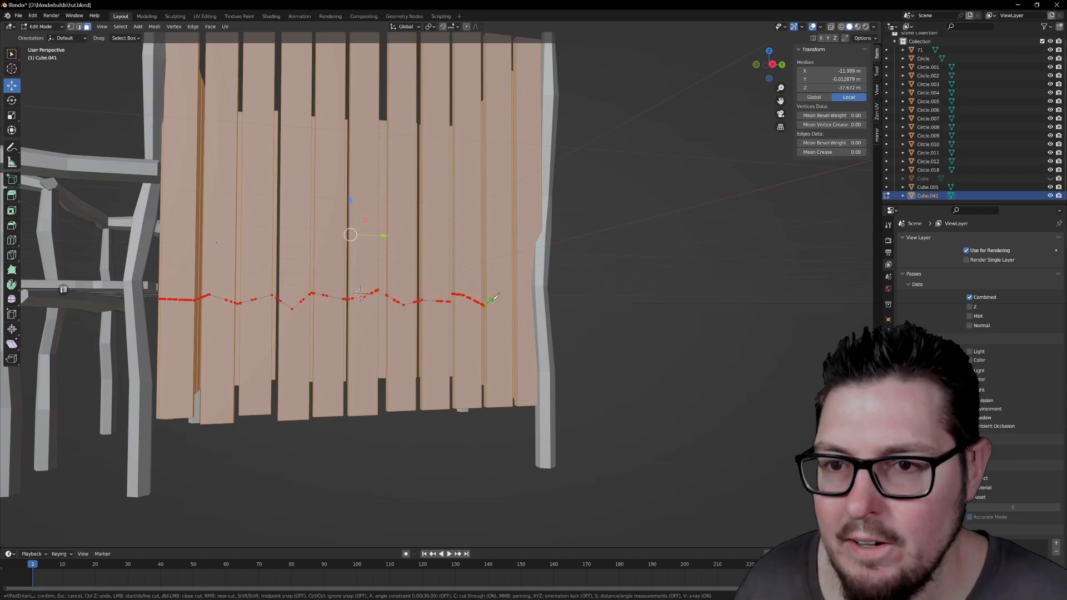
# Cut a jagged line across the lower part of the wall planks with the Knife tool.
pyautogui.moveTo(556, 300); pyautogui.dragTo(363, 363, button='middle')
pyautogui.press('Return')
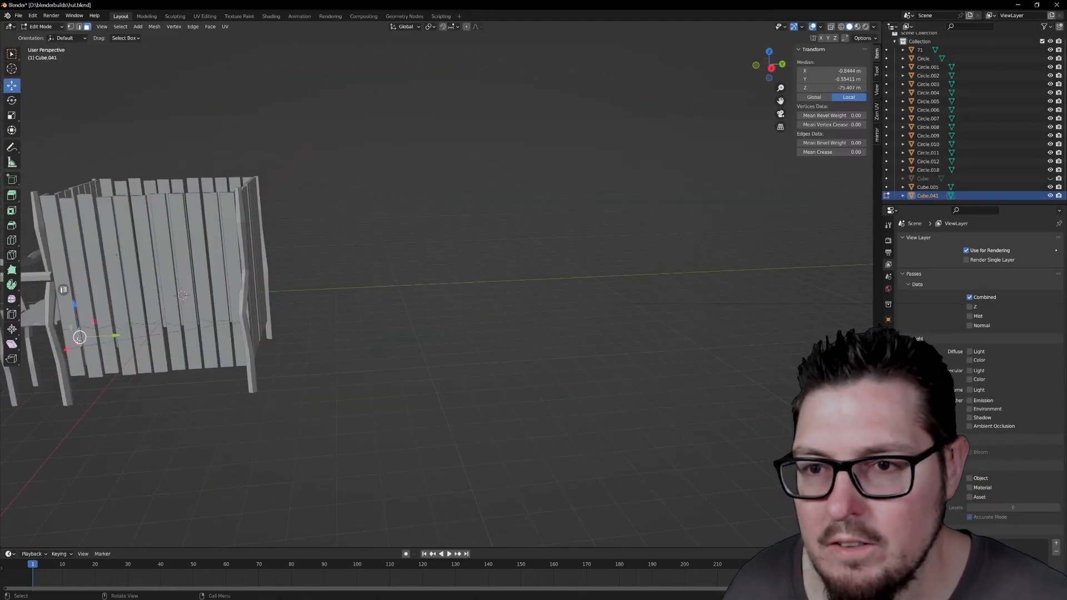
pyautogui.moveTo(334, 389); pyautogui.dragTo(214, 384, button='middle')
pyautogui.rightClick(214, 383)
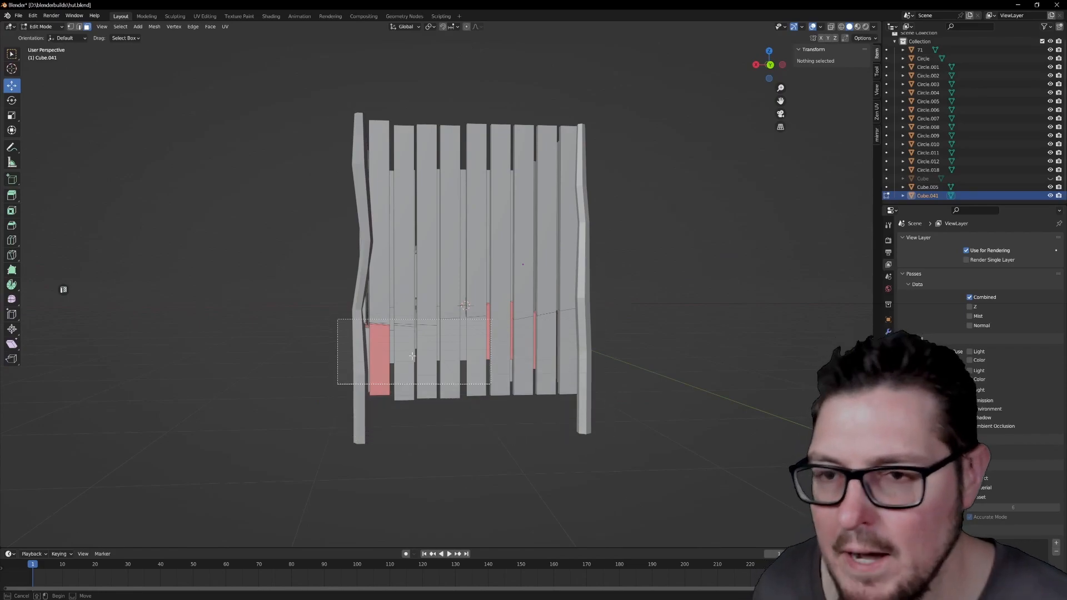
# Delete the wall planks' geometry below the jagged knife cut.
pyautogui.press('x')
pyautogui.click(439, 401)
pyautogui.moveTo(643, 424); pyautogui.dragTo(267, 366, button='middle')
pyautogui.moveTo(35, 339); pyautogui.dragTo(301, 396)
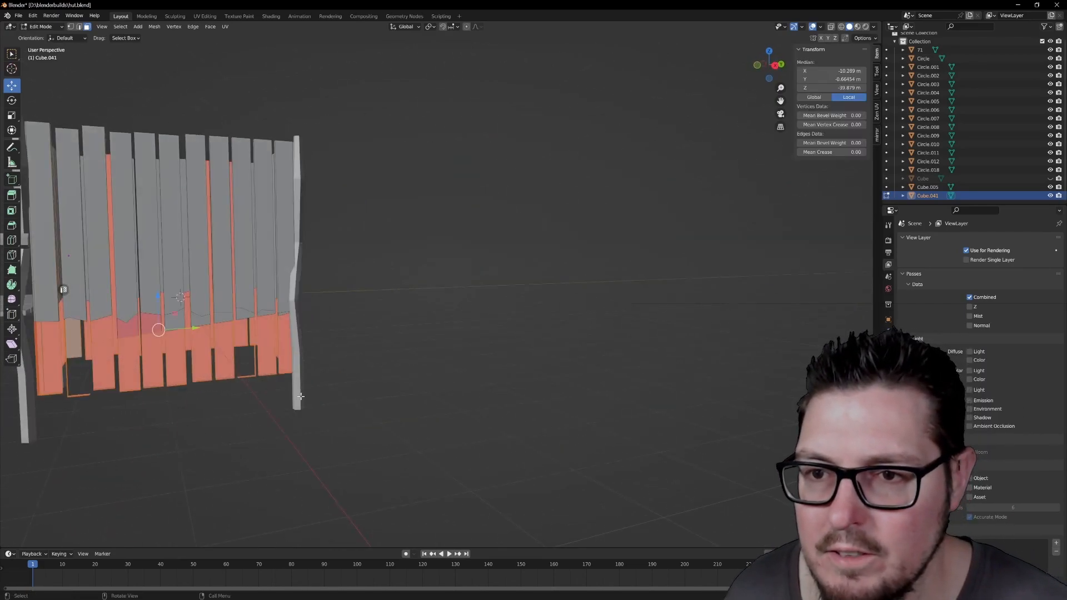
pyautogui.press('x')
pyautogui.click(260, 388)
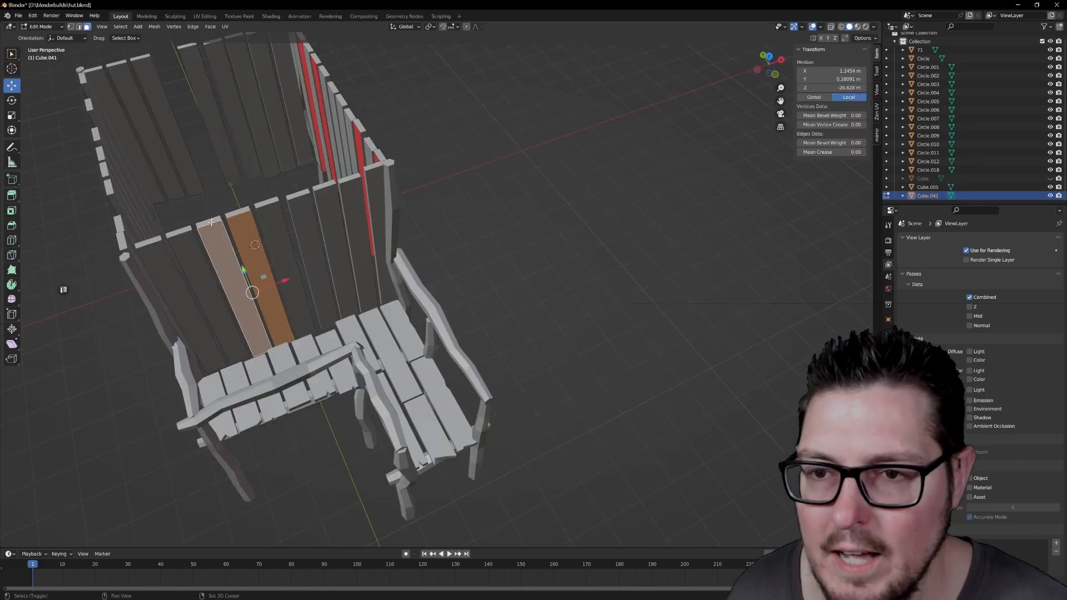
# Delete two adjacent planks from the wall facing the deck to open a doorway.
pyautogui.press('x')
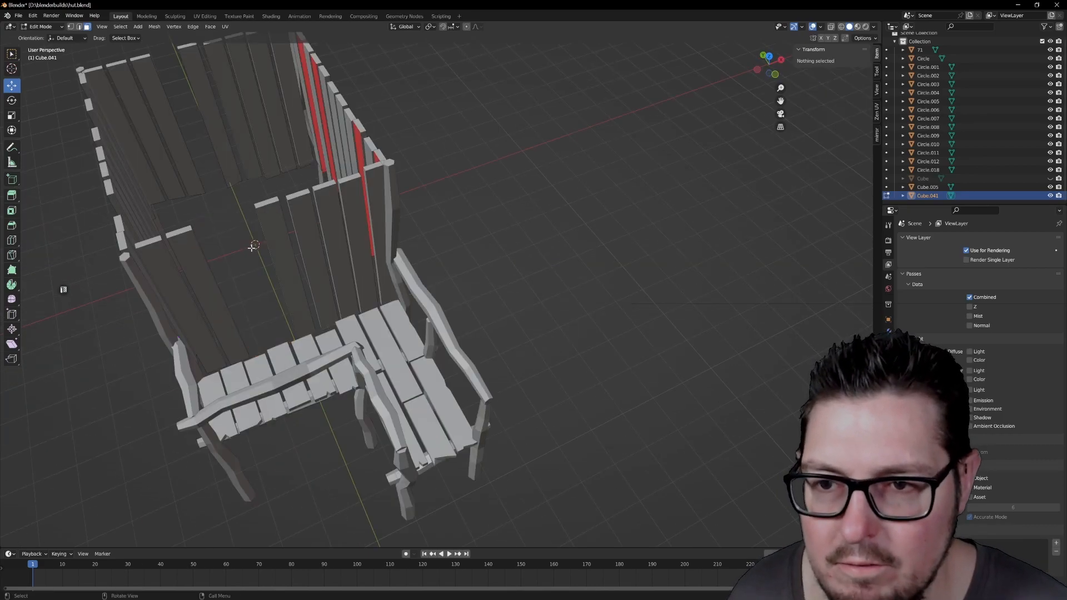
pyautogui.click(253, 249)
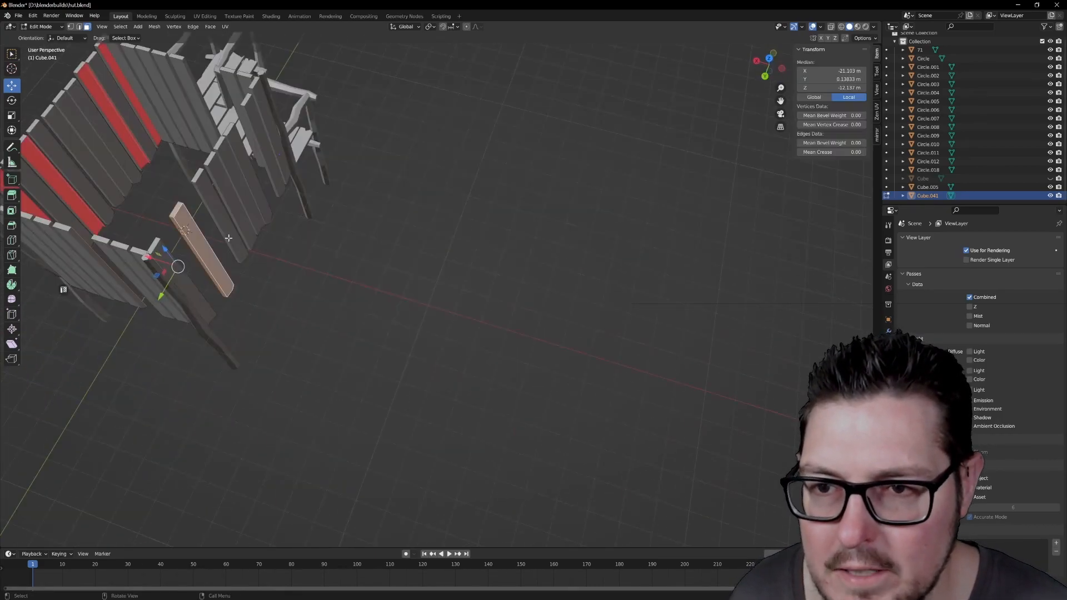
pyautogui.press('Tab')
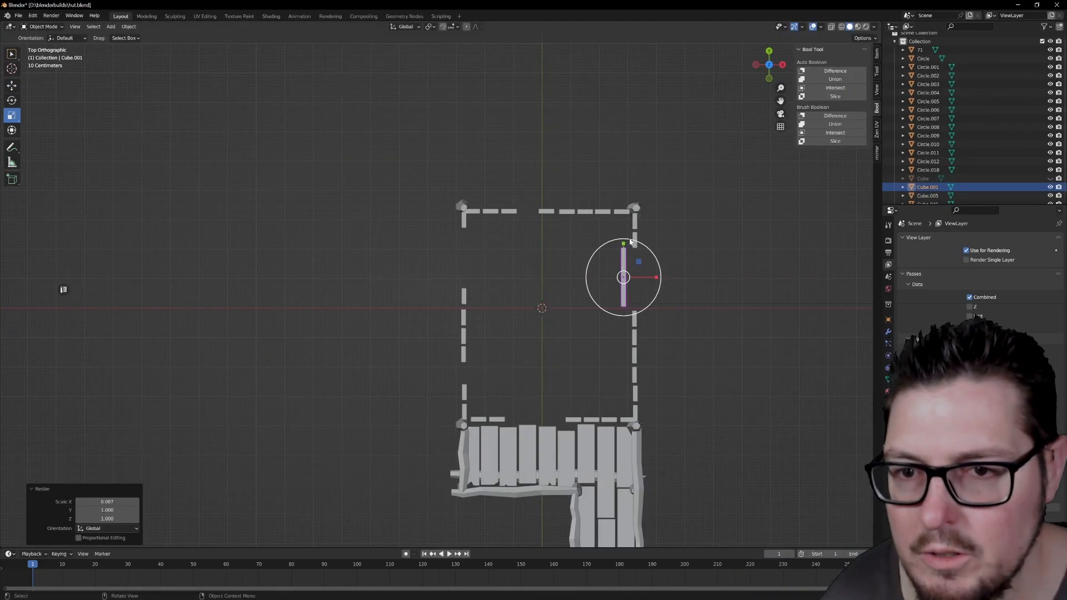
# Scale the new short plank to 0.852 in Y and move it up into the gap in the side wall.
pyautogui.click(783, 65)
pyautogui.moveTo(658, 276); pyautogui.dragTo(651, 276)
pyautogui.click(12, 86)
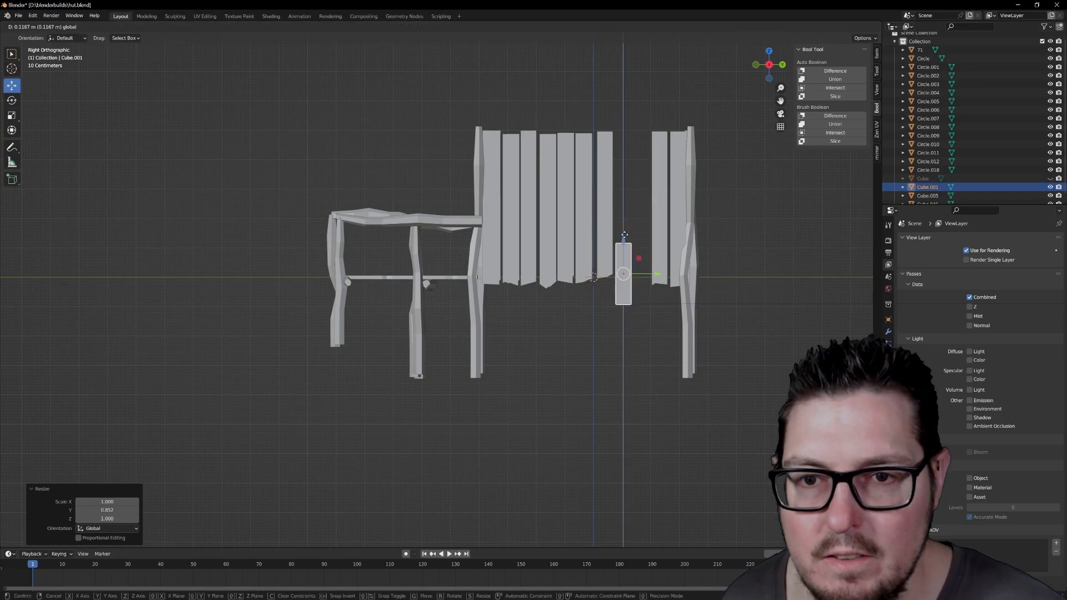
pyautogui.moveTo(625, 241); pyautogui.dragTo(624, 217)
pyautogui.moveTo(659, 253); pyautogui.dragTo(658, 253)
# Knife a jagged line across the short plank's lower end and delete the piece below it.
pyautogui.scroll(3, 650, 244)
pyautogui.moveTo(651, 244); pyautogui.dragTo(633, 300, button='middle')
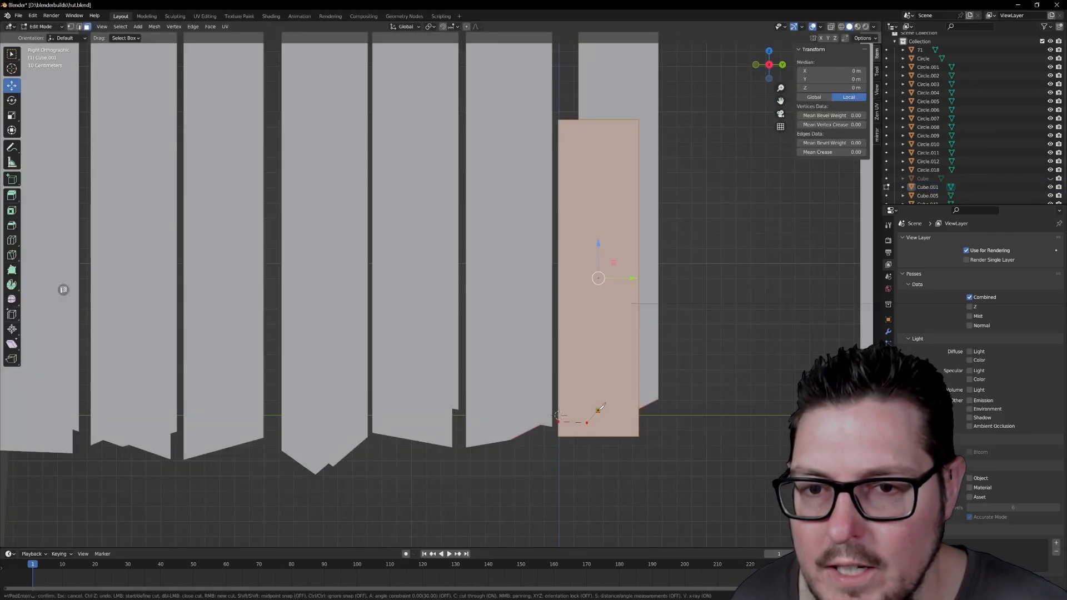
pyautogui.press('Return')
pyautogui.click(572, 432)
pyautogui.press('x')
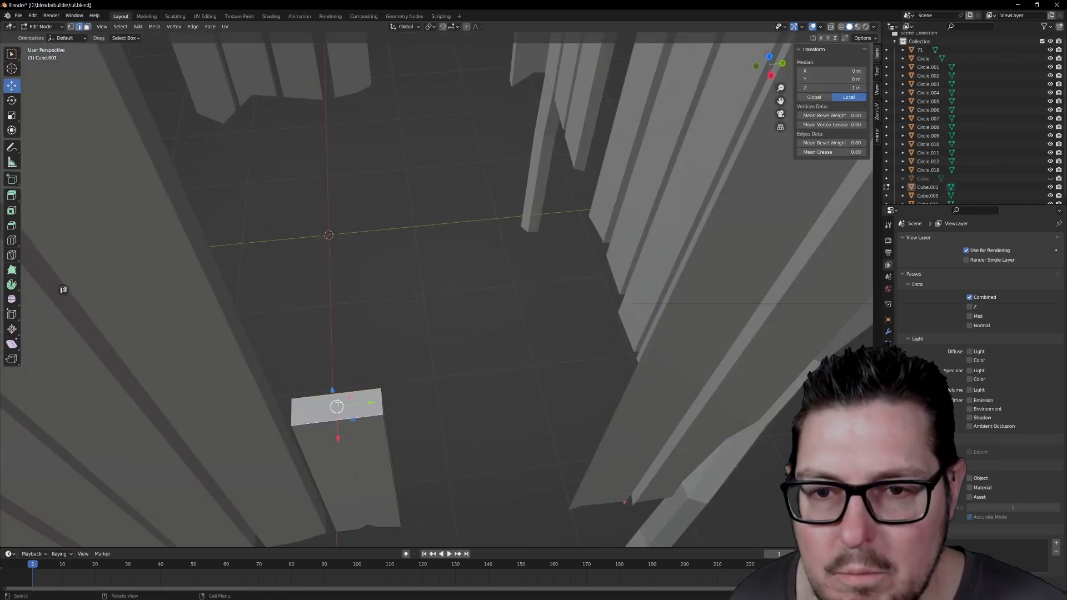
# Lower the middle edge of the short plank's top about 0.05 m in Z to form a notch.
pyautogui.press('g')
pyautogui.press('z')
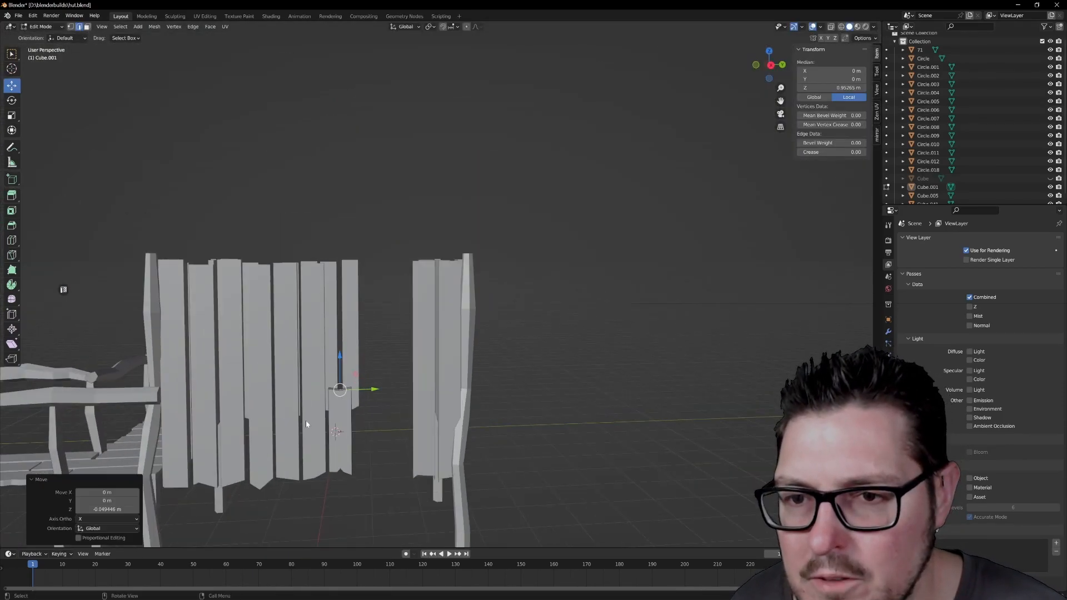
pyautogui.press('p')
pyautogui.click(341, 390)
pyautogui.press('Tab')
# Duplicate the short notched plank and place the copy further along the side wall's window gap.
pyautogui.click(347, 409)
pyautogui.press('g')
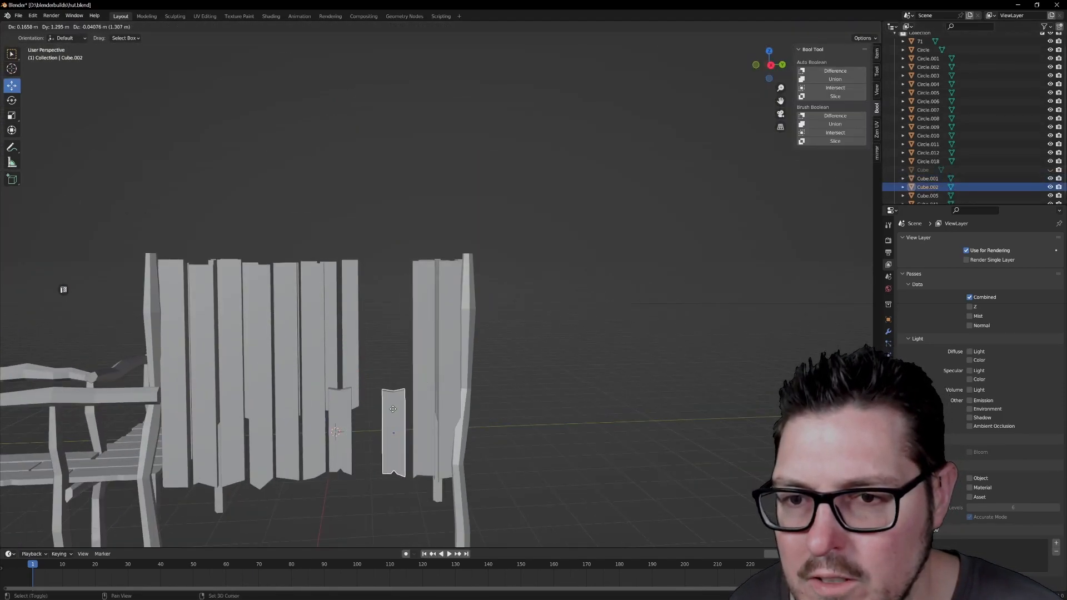
pyautogui.click(397, 407)
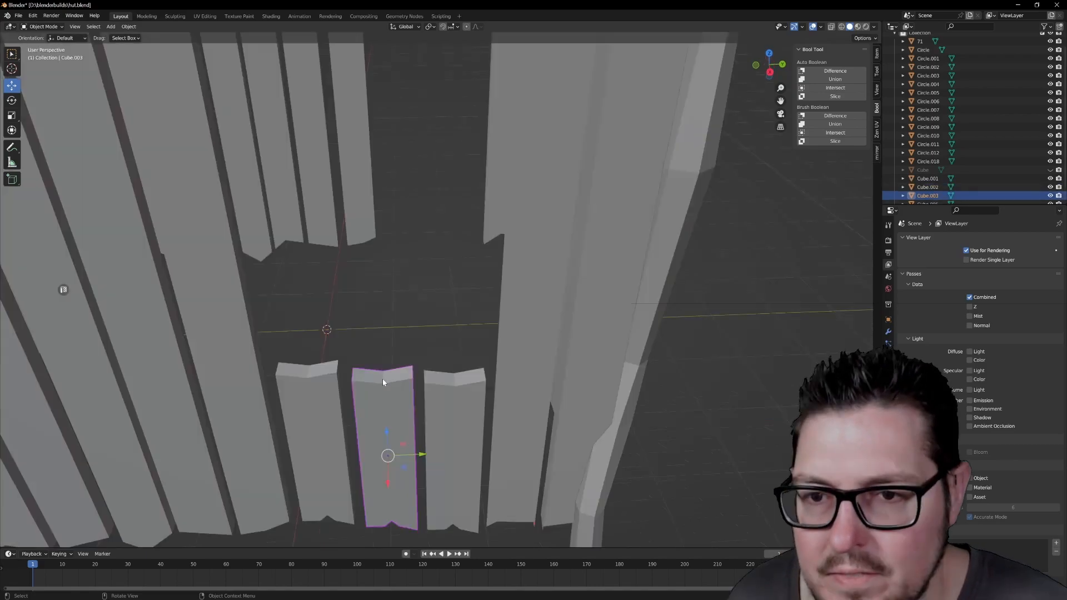
# Move the centre edge of the middle short plank's top along Z to vary its shape.
pyautogui.press('Tab')
pyautogui.click(378, 381)
pyautogui.press('g')
pyautogui.press('z')
pyautogui.moveTo(382, 304); pyautogui.dragTo(390, 287, button='middle')
pyautogui.scroll(-7, 390, 288)
pyautogui.scroll(7, 397, 376)
pyautogui.click(394, 404)
pyautogui.click(398, 337)
# Vary the top edge of the neighbouring short plank under the window gap.
pyautogui.moveTo(398, 336); pyautogui.dragTo(398, 151, button='middle')
pyautogui.click(399, 151)
pyautogui.press('Tab')
pyautogui.click(424, 186)
pyautogui.press('Tab')
pyautogui.click(397, 150)
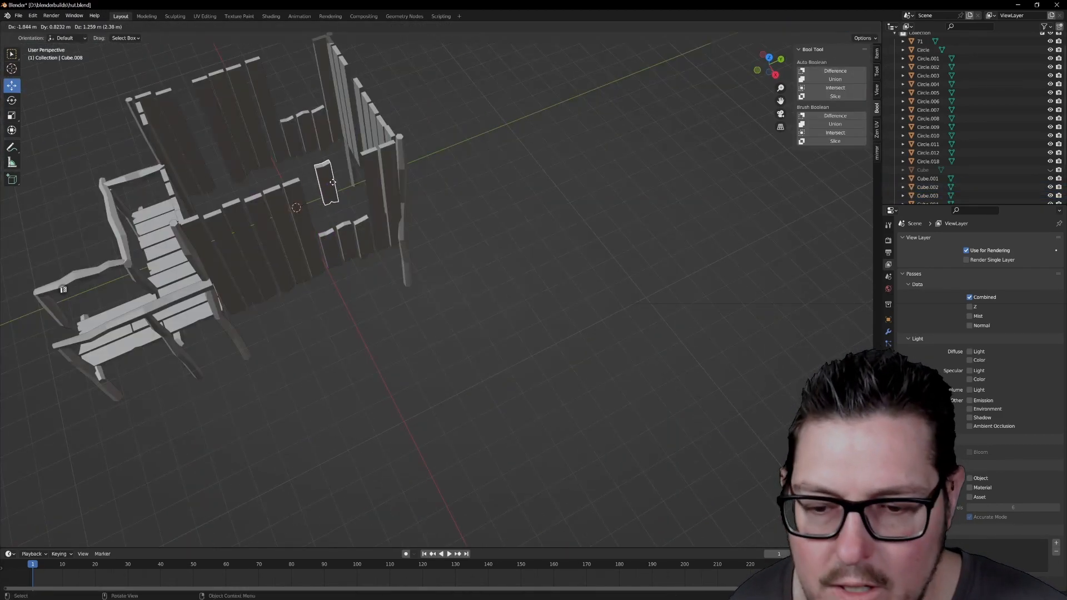
# Place a copy of a short plank above the side window gap and rotate it about 90.8° around X as a lintel.
pyautogui.click(331, 181)
pyautogui.moveTo(287, 167); pyautogui.dragTo(286, 167)
pyautogui.scroll(6, 352, 177)
pyautogui.moveTo(353, 177); pyautogui.dragTo(332, 145, button='middle')
pyautogui.scroll(-3, 359, 146)
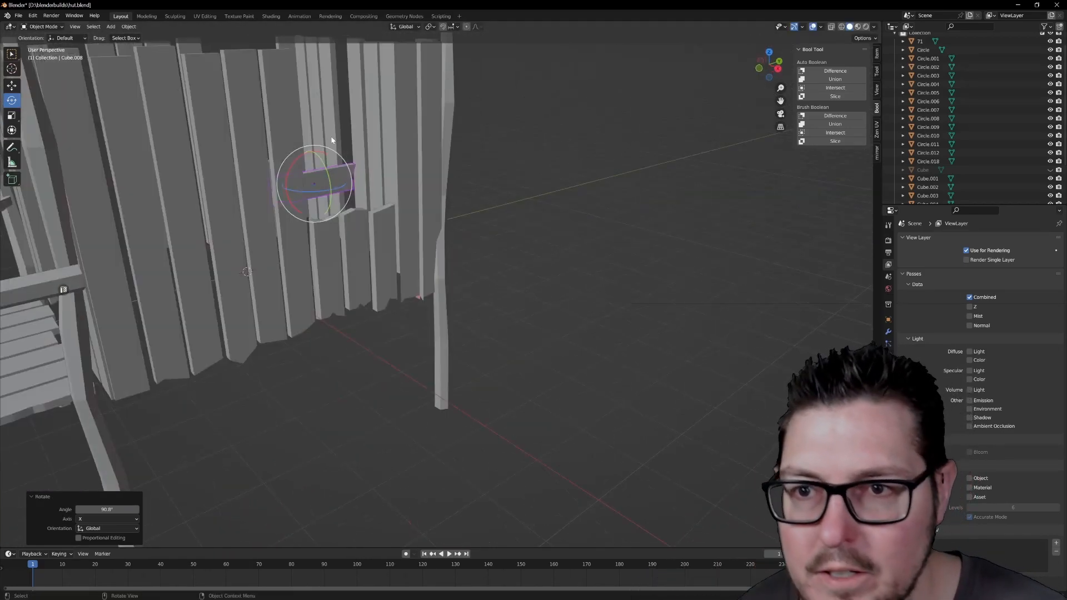
pyautogui.click(775, 68)
pyautogui.scroll(2, 383, 178)
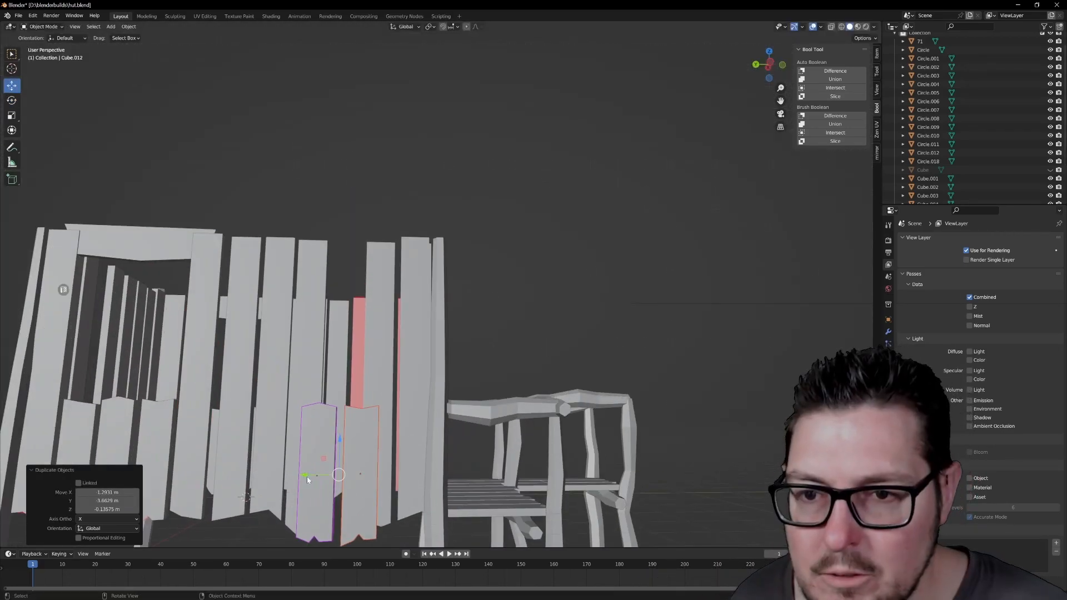
# Position the copied planks at the opposite side wall's window gap, sliding them along Y and raising the upper piece along Z.
pyautogui.moveTo(309, 480); pyautogui.dragTo(352, 479)
pyautogui.moveTo(383, 443); pyautogui.dragTo(393, 279)
pyautogui.moveTo(357, 309); pyautogui.dragTo(312, 309)
pyautogui.moveTo(347, 280); pyautogui.dragTo(346, 282)
pyautogui.hotkey('ctrl', 'z')
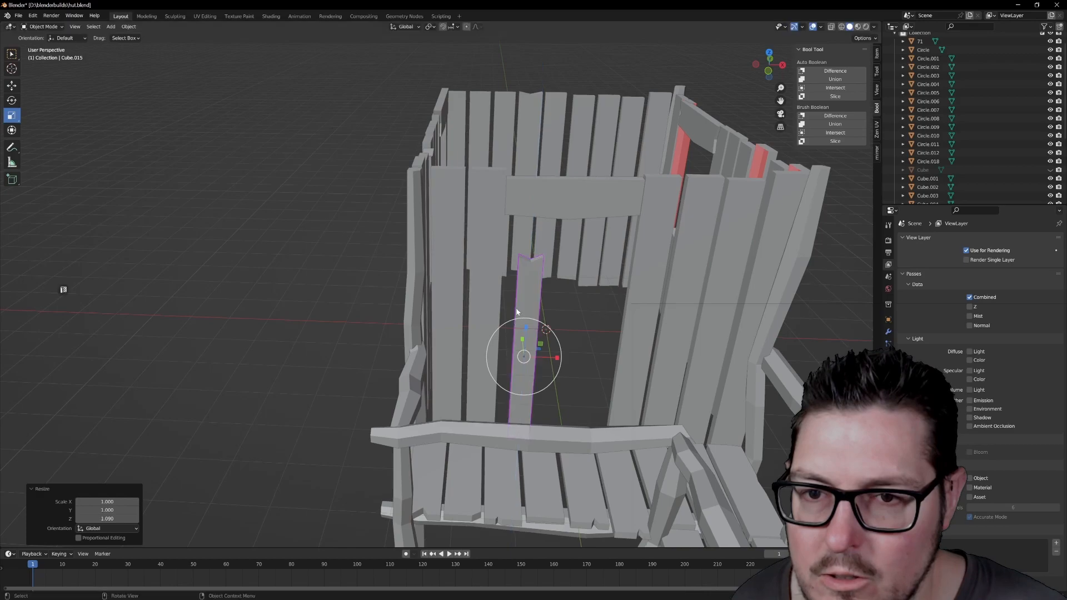
# Scale the tall plank in the doorway to 0.827 in Z.
pyautogui.press('KP_1')
pyautogui.moveTo(516, 316); pyautogui.dragTo(516, 322)
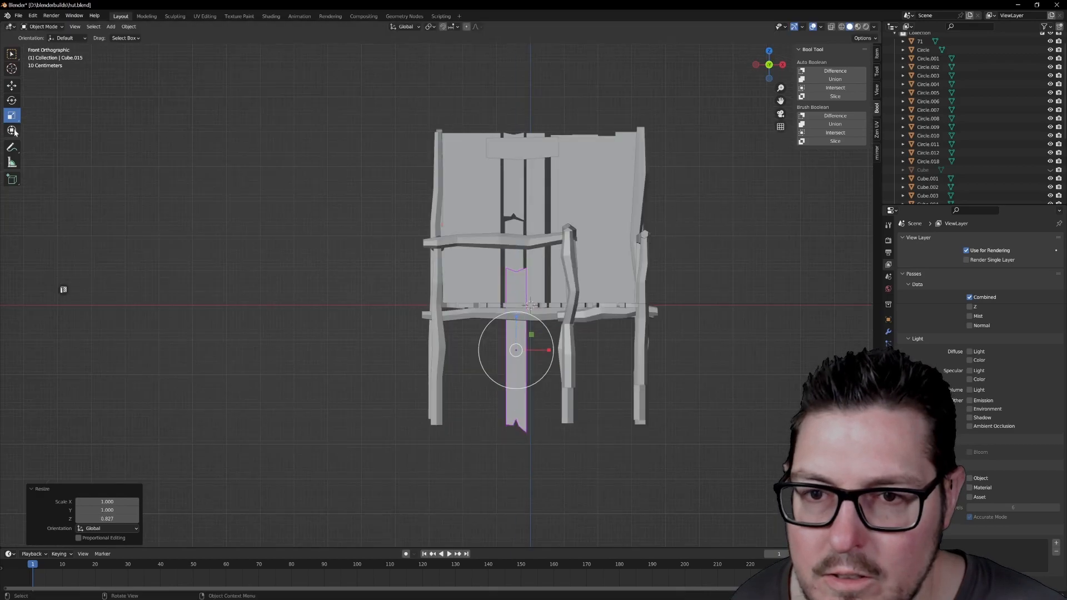
# Adjust the shortened plank's height and move it about -4.66 m along Y to the front wall's doorway.
pyautogui.click(530, 306)
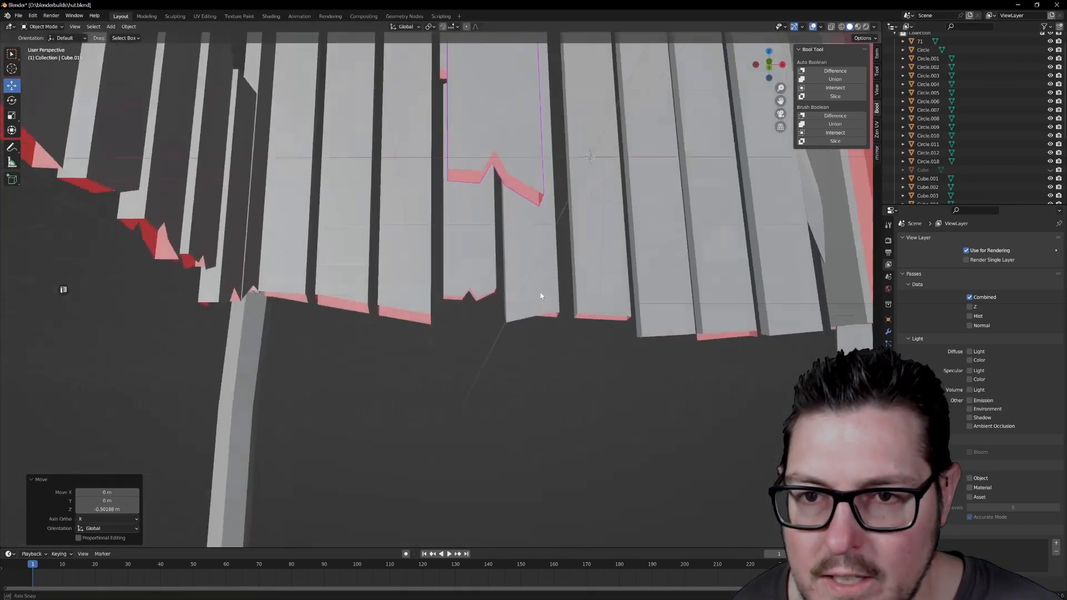
pyautogui.moveTo(543, 298); pyautogui.dragTo(556, 300, button='middle')
pyautogui.scroll(5, 606, 133)
pyautogui.scroll(-10, 606, 134)
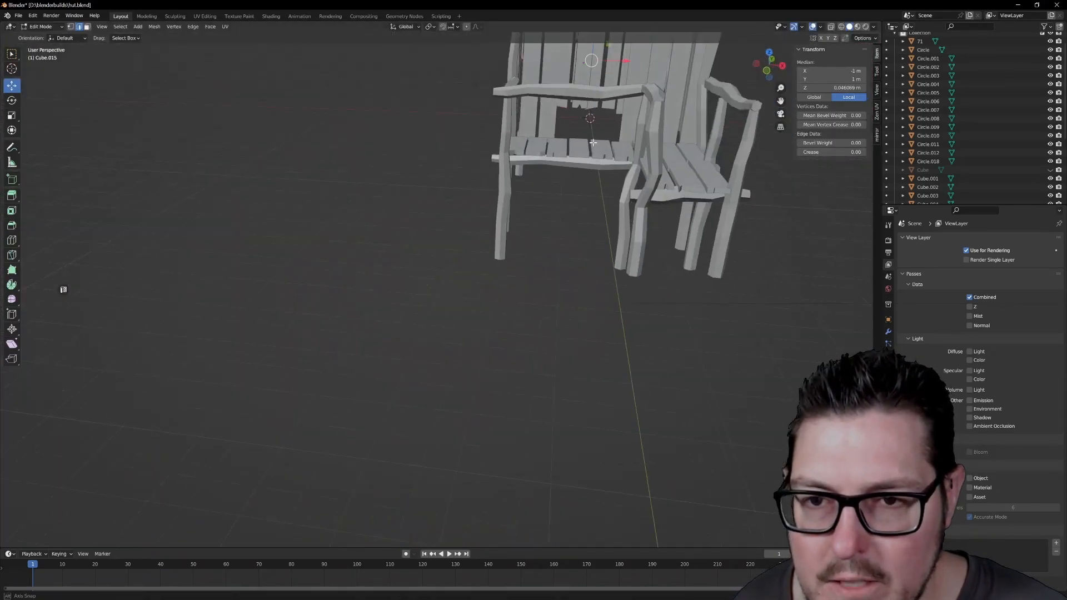
pyautogui.press('KP_7')
pyautogui.scroll(-4, 600, 83)
pyautogui.moveTo(600, 46); pyautogui.dragTo(598, 73)
pyautogui.hotkey('ctrl', 'z')
pyautogui.press('Tab')
pyautogui.scroll(8, 655, 141)
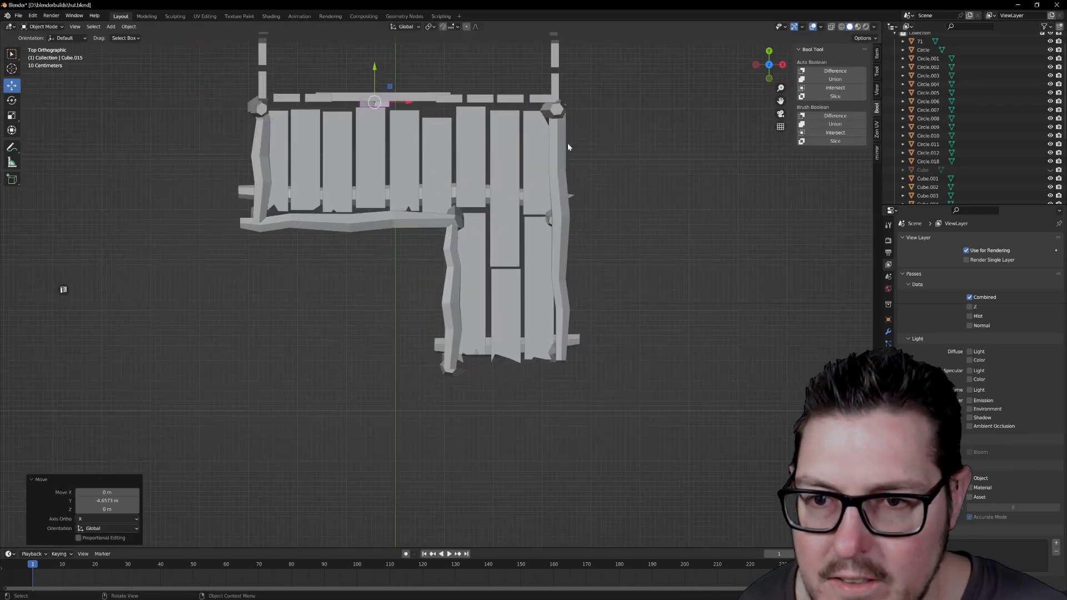
# Place copies of the plank side by side across the front doorway to form a plank door.
pyautogui.click(432, 107)
pyautogui.moveTo(432, 107); pyautogui.dragTo(449, 375, button='middle')
pyautogui.press('KP_Decimal')
pyautogui.scroll(-8, 402, 181)
pyautogui.scroll(3, 403, 181)
# Vary the heights of the top edges of the individual door planks.
pyautogui.click(375, 110)
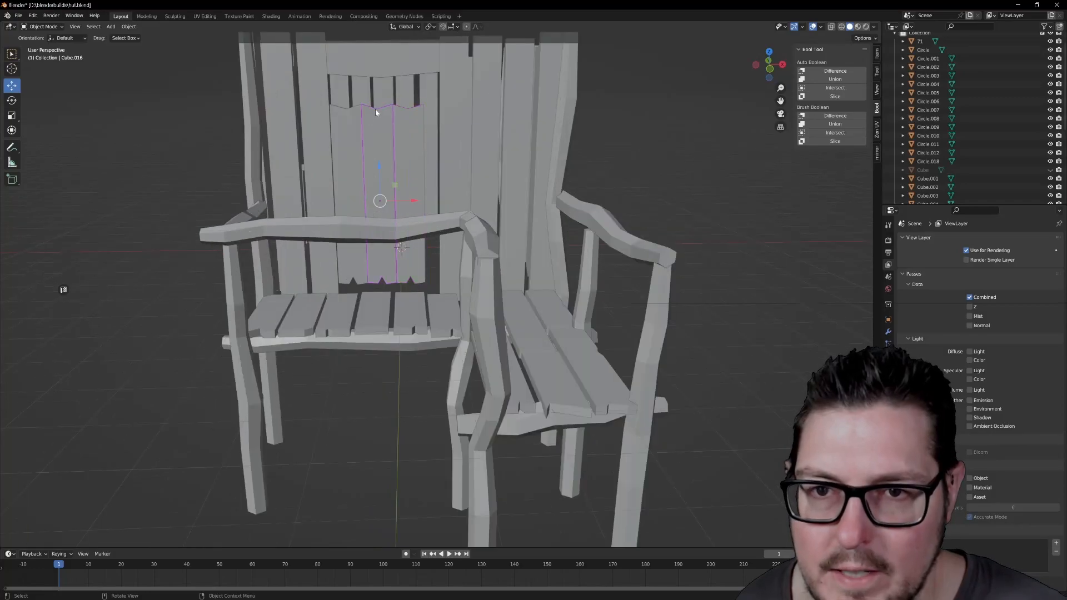
pyautogui.moveTo(375, 112); pyautogui.dragTo(382, 141, button='middle')
pyautogui.press('Tab')
pyautogui.click(373, 116)
pyautogui.moveTo(373, 95); pyautogui.dragTo(374, 88)
pyautogui.press('Tab')
pyautogui.click(407, 125)
pyautogui.press('Tab')
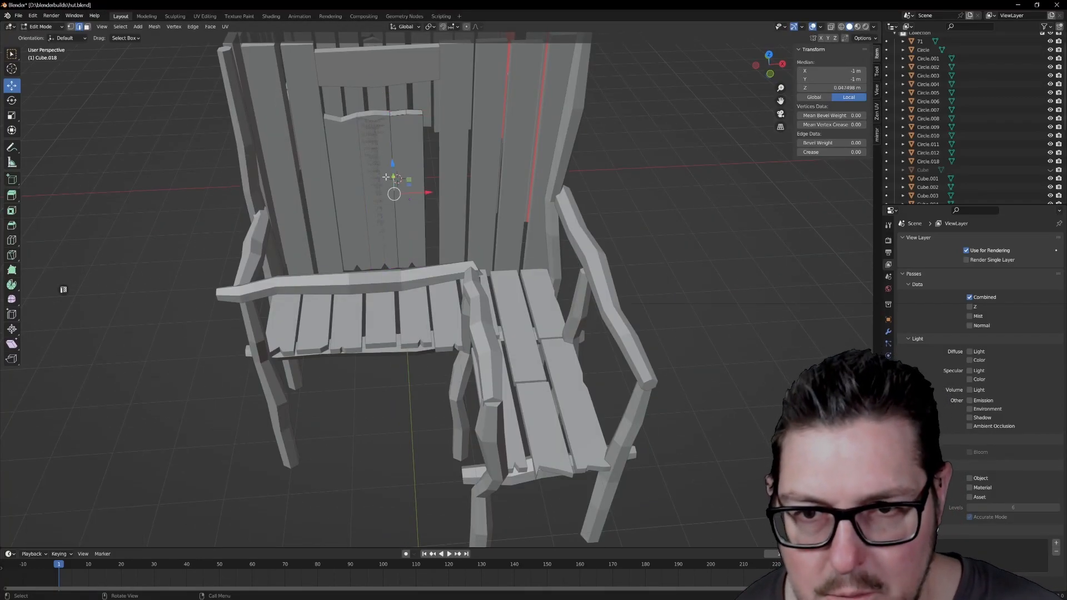
pyautogui.click(377, 176)
# Join the door planks into one object, and fit it to the doorway by widening it slightly in X and raising it about 0.22 m.
pyautogui.moveTo(377, 176); pyautogui.dragTo(278, 173, button='middle')
pyautogui.keyDown('shift'); pyautogui.click(314, 149); pyautogui.keyUp('shift')
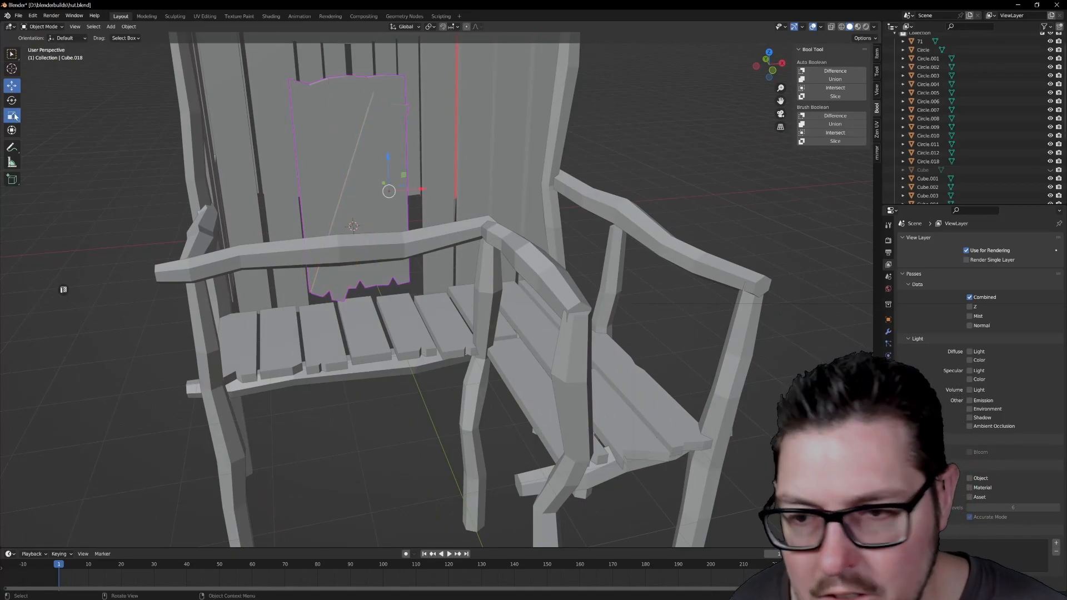
pyautogui.click(12, 117)
pyautogui.moveTo(421, 189); pyautogui.dragTo(427, 188)
pyautogui.scroll(-3, 414, 176)
pyautogui.moveTo(414, 176); pyautogui.dragTo(389, 165, button='middle')
pyautogui.click(13, 85)
pyautogui.moveTo(441, 192); pyautogui.dragTo(411, 158)
pyautogui.moveTo(410, 157); pyautogui.dragTo(410, 141, button='middle')
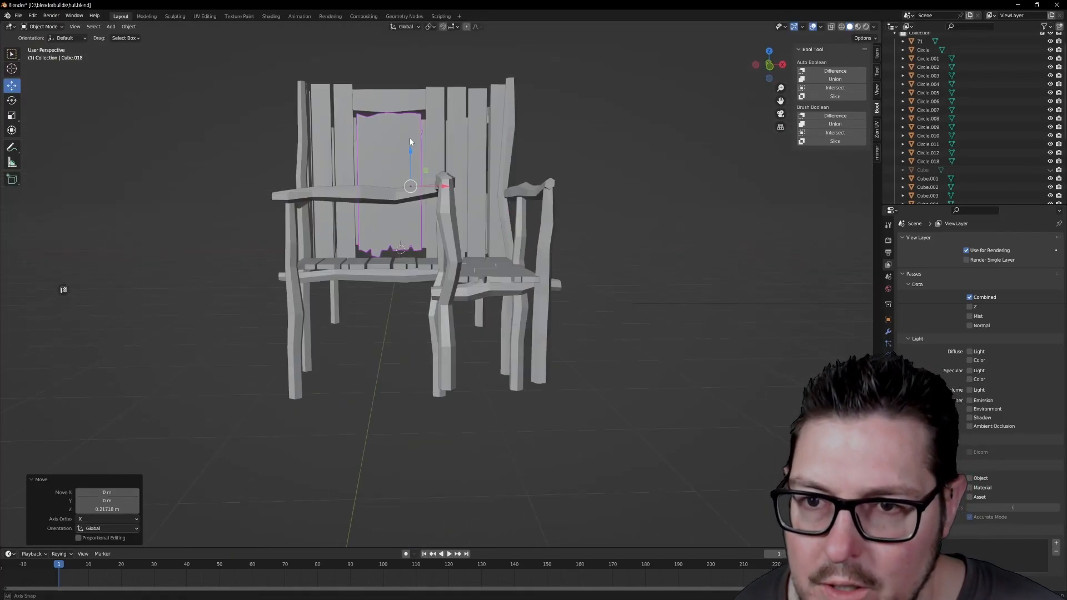
pyautogui.scroll(6, 410, 141)
# Adjust individual edges of the planks at the doorway.
pyautogui.press('Tab')
pyautogui.moveTo(328, 269); pyautogui.dragTo(317, 294, button='middle')
pyautogui.click(318, 307)
pyautogui.press('Tab')
pyautogui.moveTo(318, 273); pyautogui.dragTo(298, 248)
pyautogui.press('Tab')
pyautogui.click(301, 291)
pyautogui.scroll(-8, 298, 247)
pyautogui.moveTo(311, 239); pyautogui.dragTo(328, 289, button='middle')
pyautogui.press('Tab')
pyautogui.moveTo(401, 239); pyautogui.dragTo(361, 289, button='middle')
# Add a cube above the hut's walls as a roof block and scale it in Y and X to overhang the walls.
pyautogui.click(112, 27)
pyautogui.moveTo(137, 40)
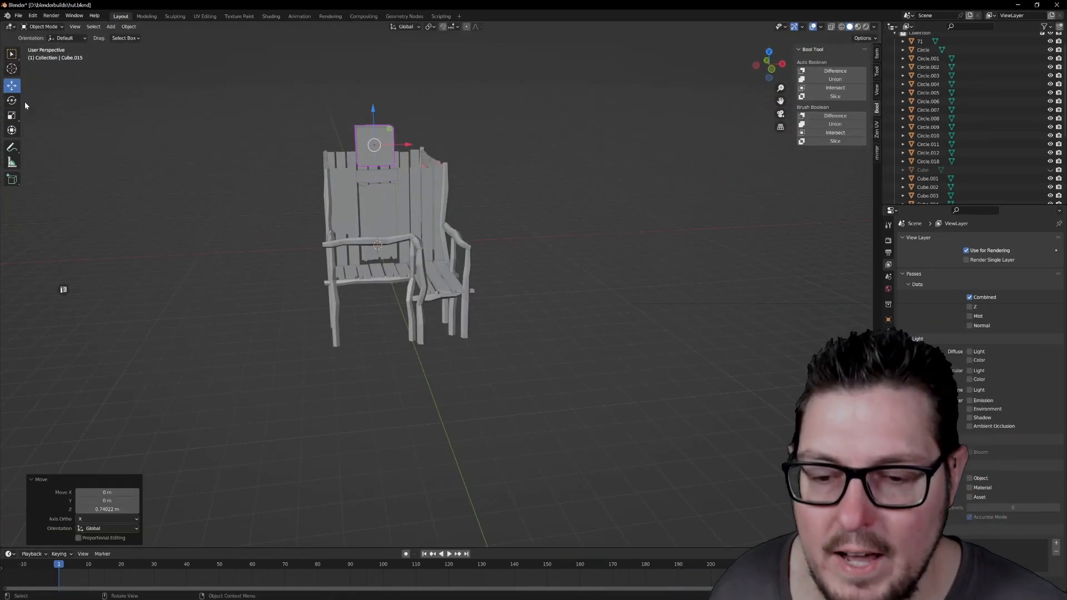
pyautogui.press('KP_7')
pyautogui.moveTo(390, 526); pyautogui.dragTo(390, 495)
pyautogui.moveTo(411, 155); pyautogui.dragTo(498, 155)
pyautogui.moveTo(520, 214); pyautogui.dragTo(522, 178, button='middle')
pyautogui.press('KP_1')
pyautogui.moveTo(411, 155); pyautogui.dragTo(421, 155)
# Move the roof block about 0.41 m along Y over the walls.
pyautogui.click(12, 85)
pyautogui.moveTo(311, 161); pyautogui.dragTo(428, 167, button='middle')
pyautogui.moveTo(353, 146); pyautogui.dragTo(362, 146)
pyautogui.moveTo(401, 150); pyautogui.dragTo(326, 178, button='middle')
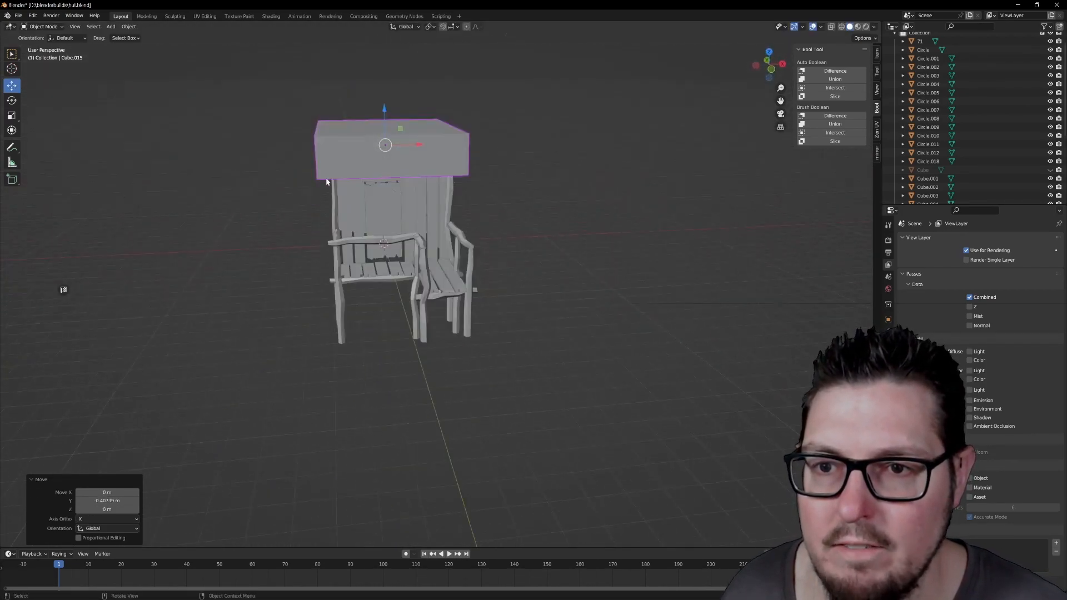
# Raise the roof block's top face about 2.95 m and scale it down so the roof tapers upward.
pyautogui.moveTo(343, 138); pyautogui.dragTo(367, 117, button='middle')
pyautogui.press('Tab')
pyautogui.click(357, 167)
pyautogui.moveTo(400, 150); pyautogui.dragTo(400, 75)
pyautogui.moveTo(400, 78); pyautogui.dragTo(384, 161, button='middle')
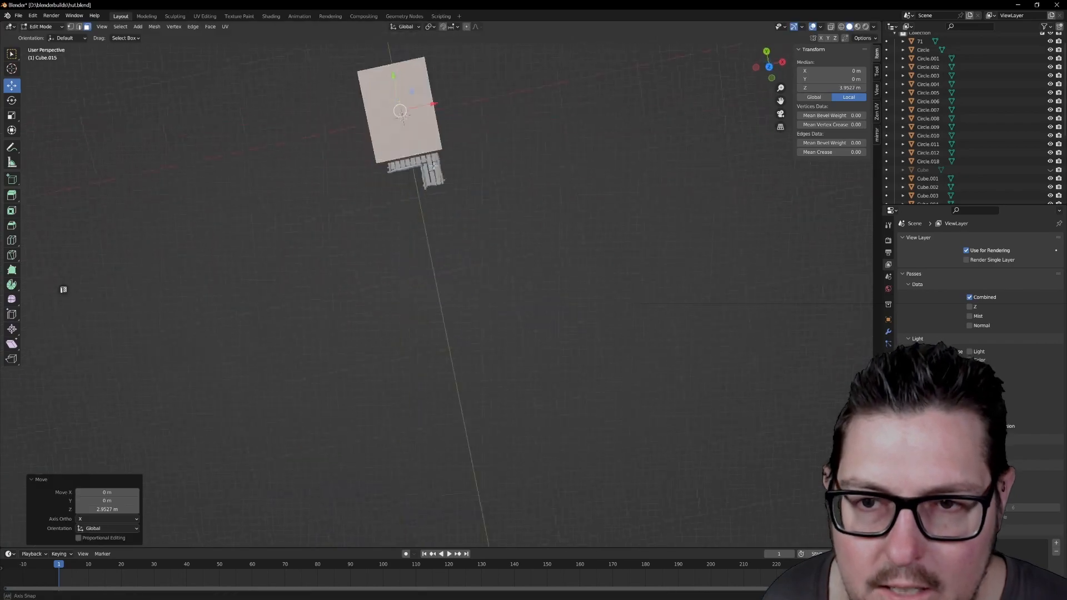
pyautogui.click(12, 116)
pyautogui.moveTo(433, 111); pyautogui.dragTo(415, 110)
# Subdivide the roof's faces twice.
pyautogui.click(11, 86)
pyautogui.moveTo(355, 172); pyautogui.dragTo(481, 167, button='middle')
pyautogui.keyDown('shift'); pyautogui.click(489, 253); pyautogui.keyUp('shift')
pyautogui.rightClick(414, 297)
pyautogui.click(414, 297)
pyautogui.rightClick(415, 297)
pyautogui.click(415, 296)
pyautogui.moveTo(414, 298); pyautogui.dragTo(367, 277, button='middle')
# Pull the vertices along one sloping roof corner, including its eave tip, to make the ridge irregular.
pyautogui.click(461, 233)
pyautogui.moveTo(426, 234); pyautogui.dragTo(434, 221)
pyautogui.moveTo(434, 222); pyautogui.dragTo(402, 244, button='middle')
pyautogui.click(427, 285)
pyautogui.moveTo(408, 274); pyautogui.dragTo(405, 263)
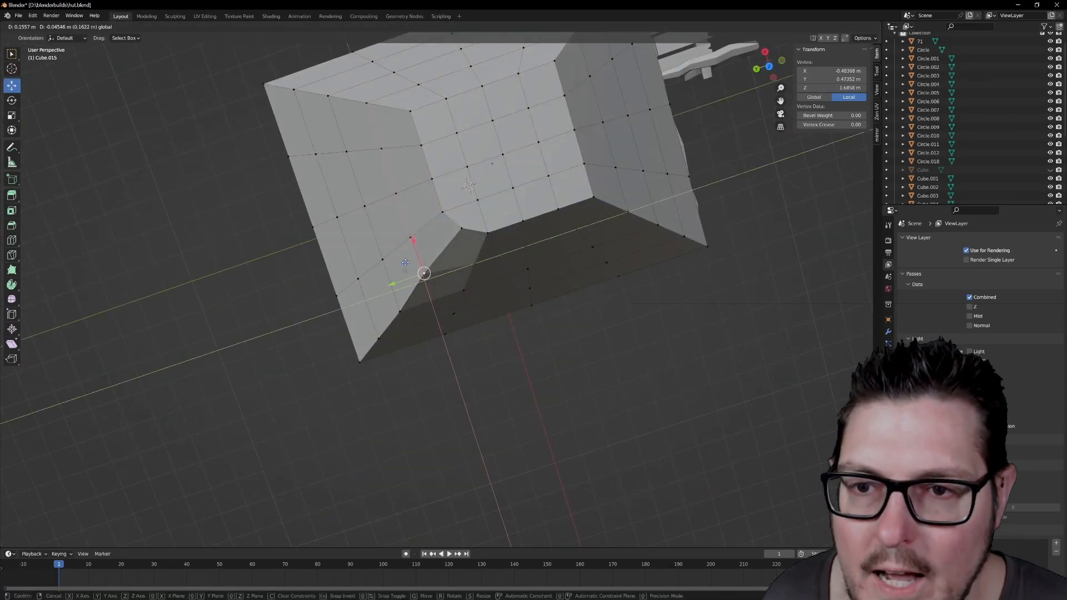
pyautogui.moveTo(358, 316); pyautogui.dragTo(359, 316)
pyautogui.click(360, 362)
pyautogui.moveTo(341, 351); pyautogui.dragTo(341, 343)
# Shift vertices along the neighbouring sloping corner and eave of the roof to make them crooked.
pyautogui.moveTo(519, 238); pyautogui.dragTo(749, 362, button='middle')
pyautogui.click(337, 328)
pyautogui.moveTo(319, 333); pyautogui.dragTo(325, 326)
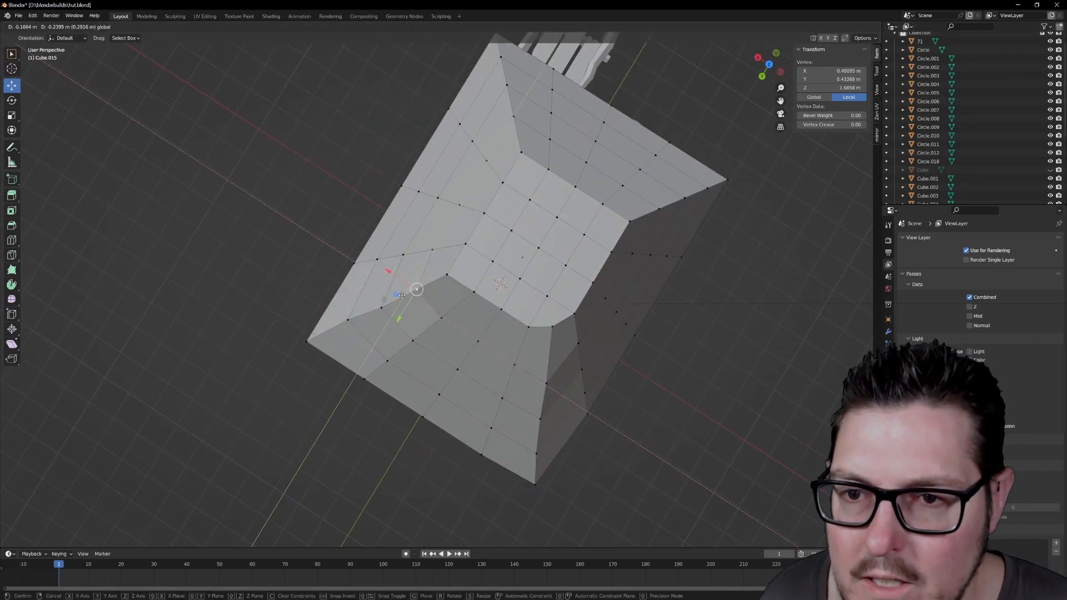
pyautogui.moveTo(400, 296); pyautogui.dragTo(401, 295)
pyautogui.moveTo(428, 284); pyautogui.dragTo(394, 278, button='middle')
pyautogui.click(327, 381)
pyautogui.moveTo(307, 389); pyautogui.dragTo(312, 383)
# Displace an eave vertex and a vertex on the roof's flat top to make the outline uneven.
pyautogui.moveTo(434, 311); pyautogui.dragTo(476, 291, button='middle')
pyautogui.moveTo(405, 466); pyautogui.dragTo(410, 472)
pyautogui.moveTo(411, 444); pyautogui.dragTo(333, 250, button='middle')
pyautogui.click(320, 153)
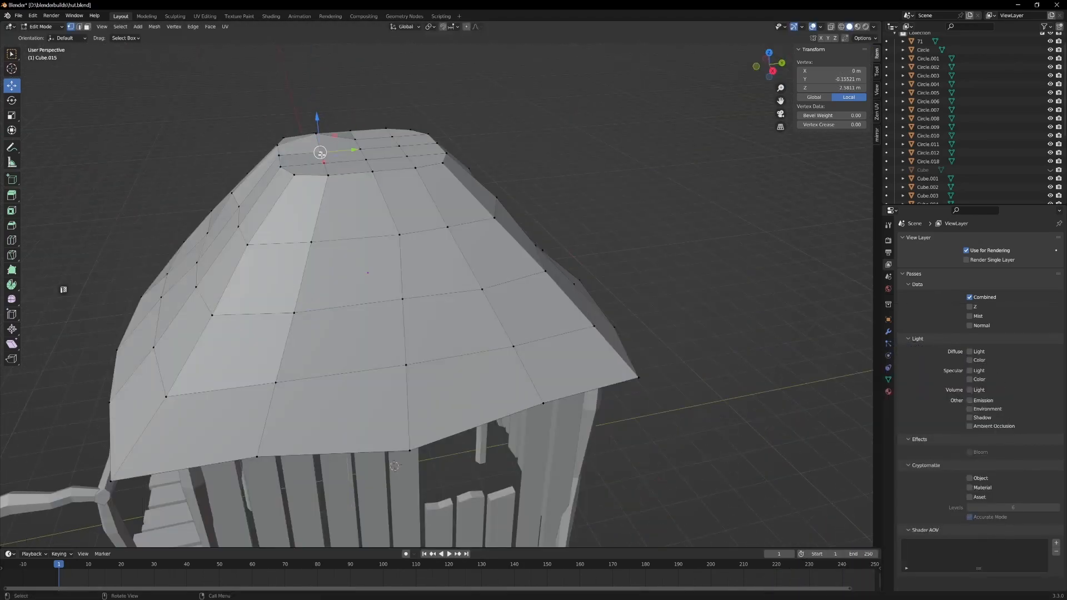
pyautogui.moveTo(410, 103); pyautogui.dragTo(411, 100)
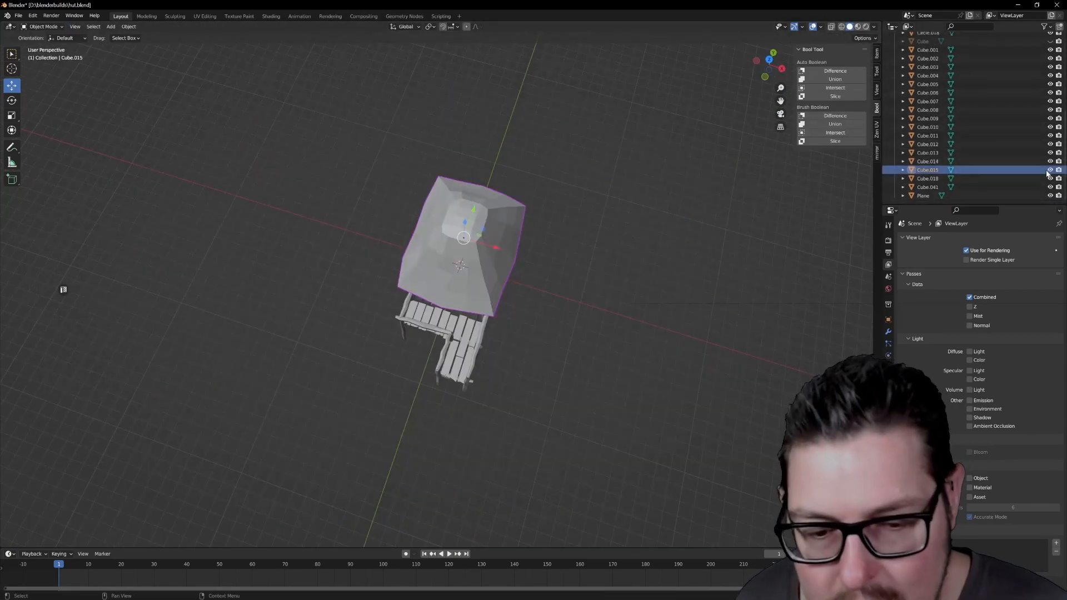
# Hide the roof and stretch the plane inside the hut along X towards the side walls.
pyautogui.press('h')
pyautogui.scroll(3, 457, 275)
pyautogui.click(353, 336)
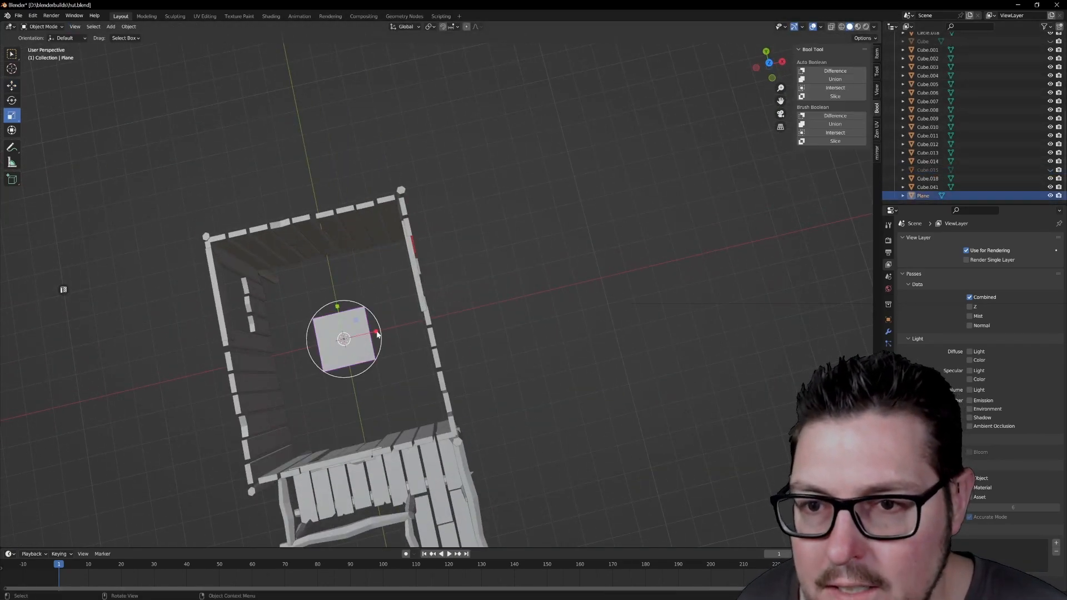
pyautogui.moveTo(370, 332); pyautogui.dragTo(412, 323)
pyautogui.press('KP_7')
pyautogui.scroll(-2, 353, 342)
pyautogui.moveTo(330, 367); pyautogui.dragTo(332, 366)
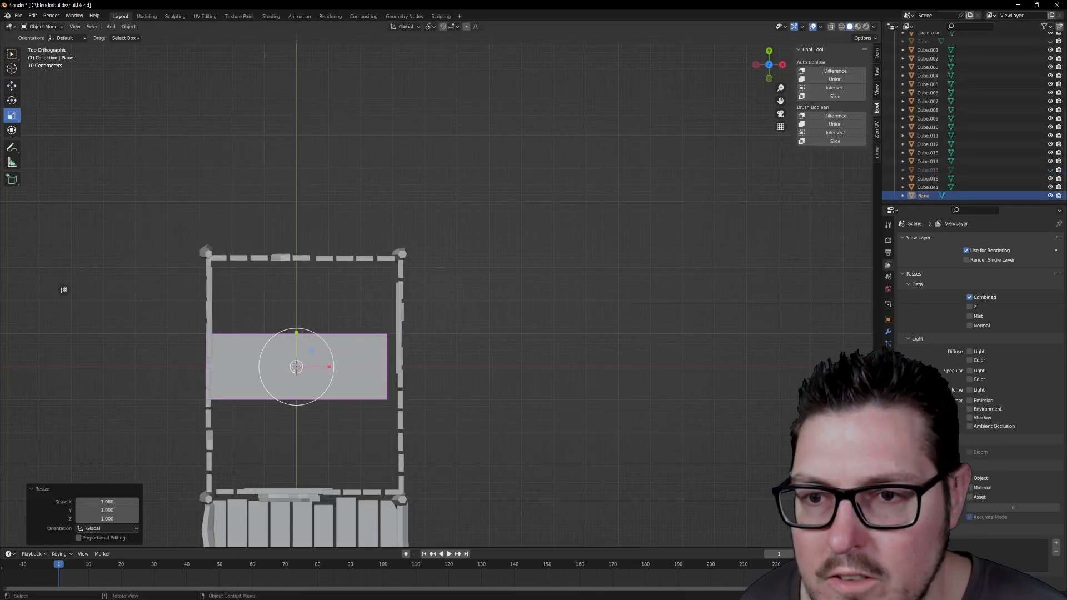
# Stretch the floor plane along Y, widen it by 1.04 in X, and position it to fill the space between the walls.
pyautogui.moveTo(296, 334); pyautogui.dragTo(296, 250)
pyautogui.moveTo(330, 367); pyautogui.dragTo(321, 359)
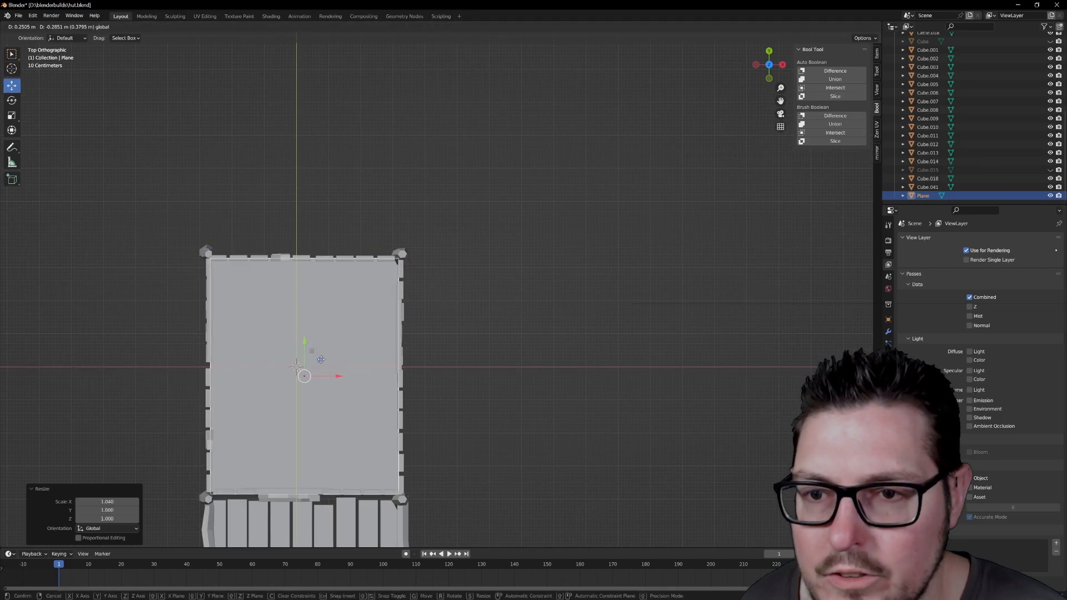
pyautogui.click(321, 358)
pyautogui.moveTo(321, 358); pyautogui.dragTo(250, 200, button='middle')
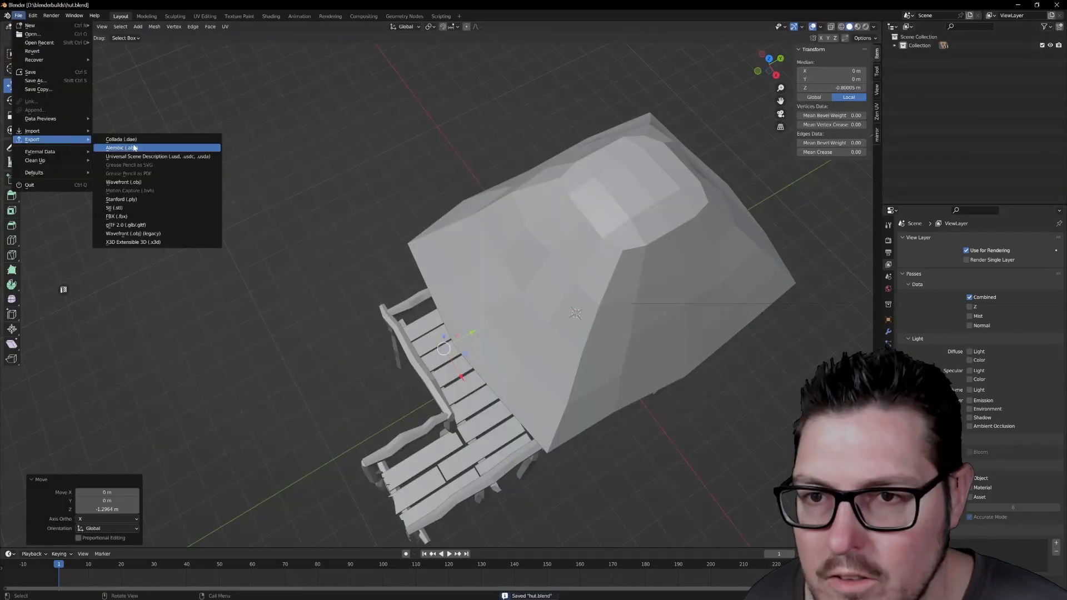
# Cancel the FBX export of the hut and select all of its objects in the collection.
pyautogui.click(145, 220)
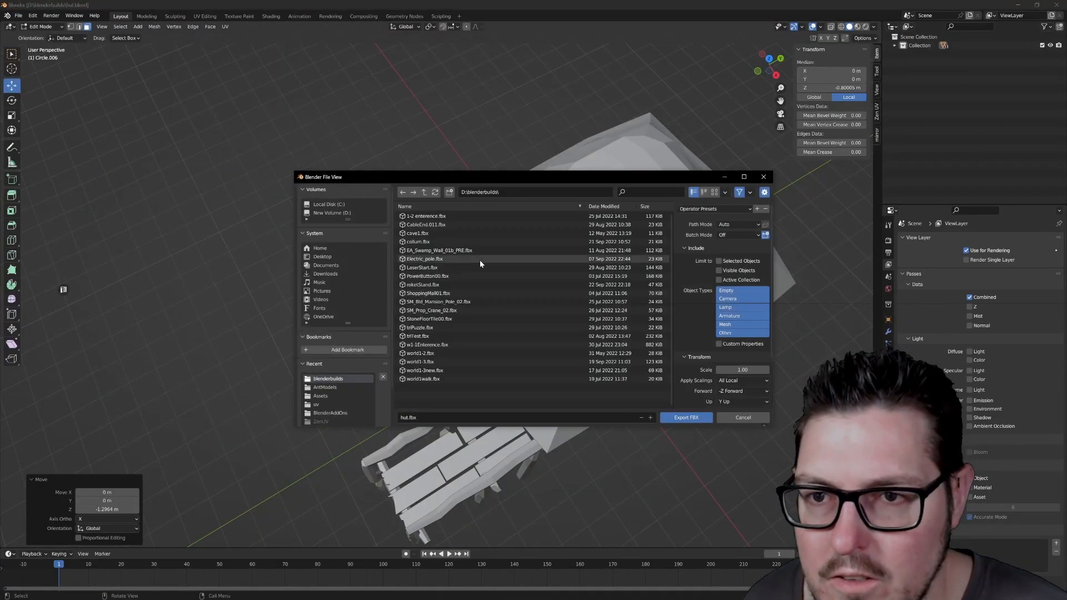
pyautogui.click(738, 422)
pyautogui.click(894, 46)
pyautogui.scroll(-6, 956, 182)
pyautogui.hotkey('shift', 'a')
pyautogui.press('a')
pyautogui.rightClick(329, 222)
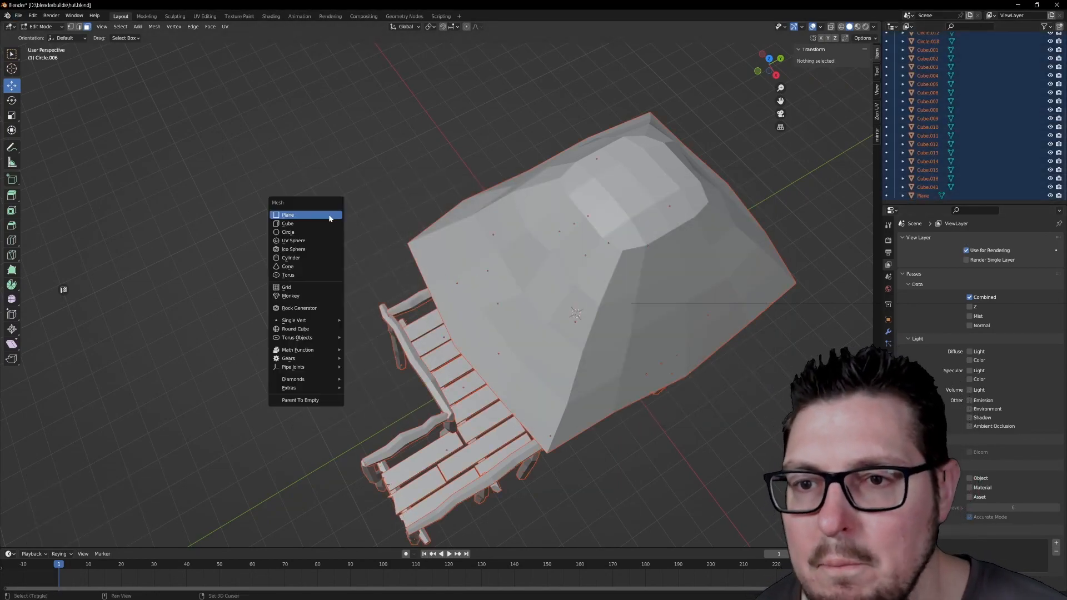